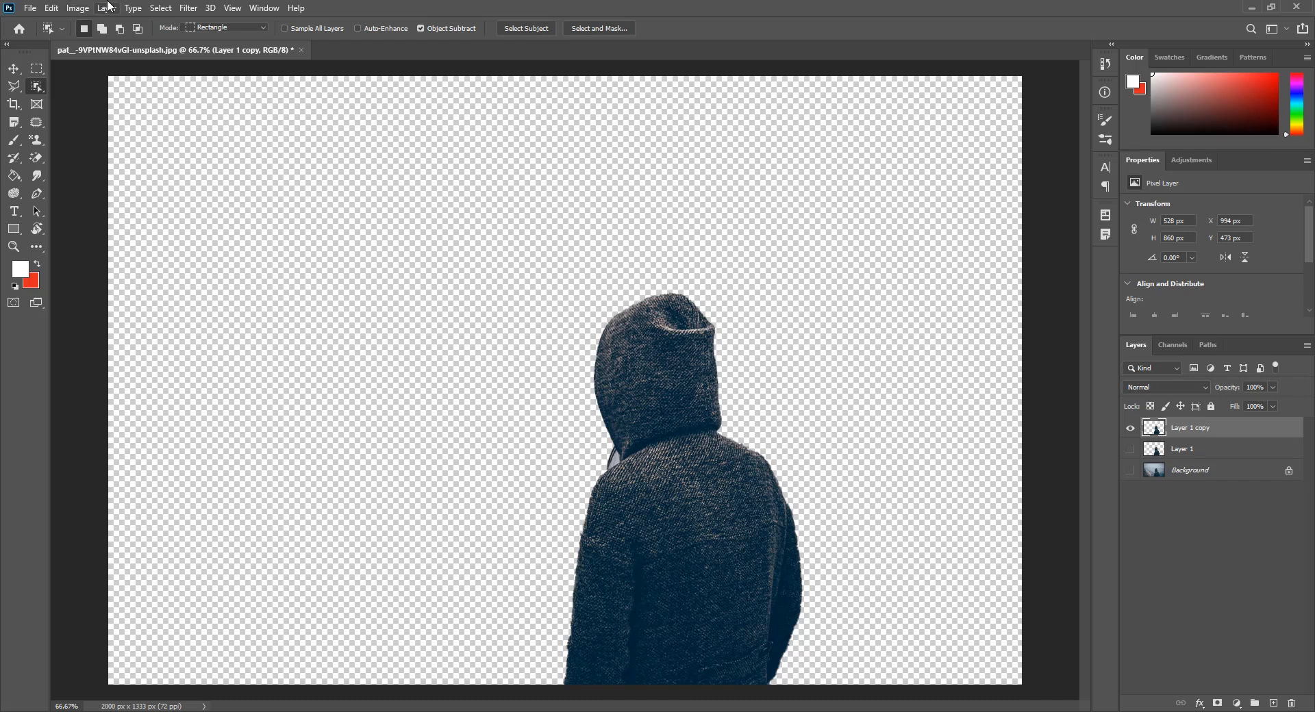
Step: Open Liquify on Layer 1 copy and pull the figure's right shoulder, arm and side outward using a 175 px Forward Warp brush
{"action": "left_click", "coordinate": [192, 10]}
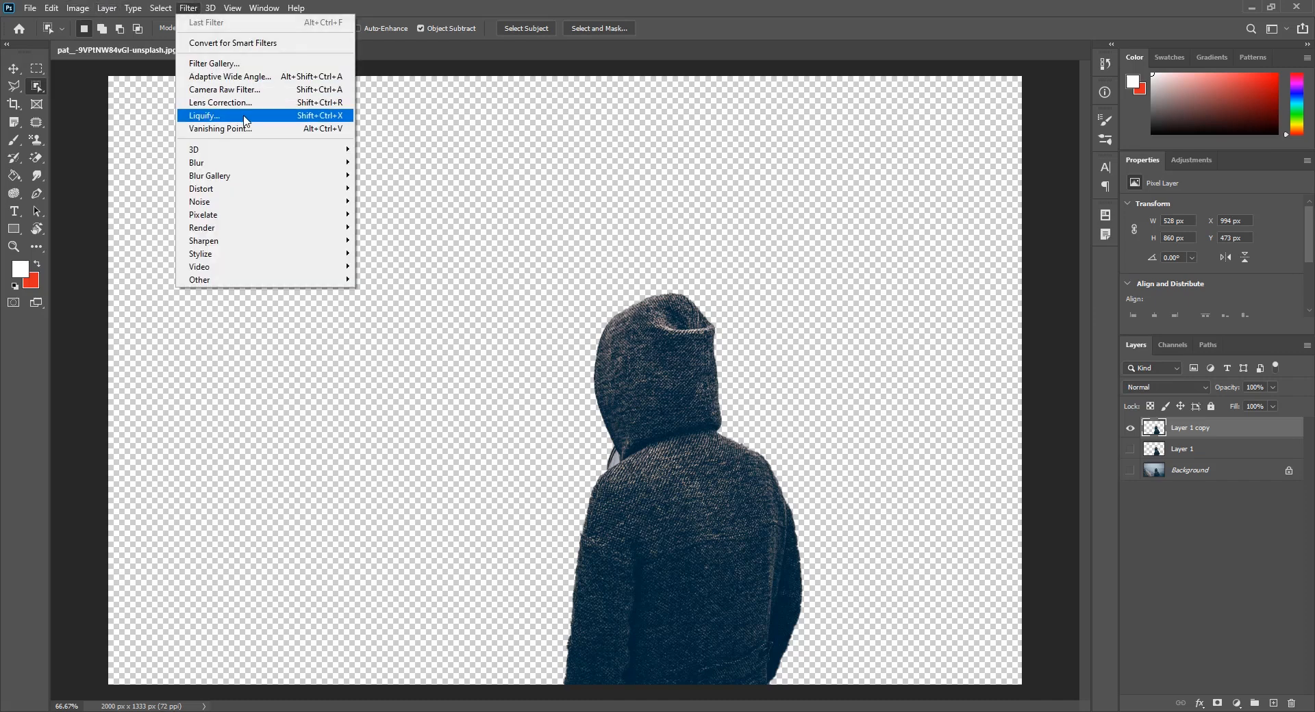
{"action": "left_click", "coordinate": [302, 115]}
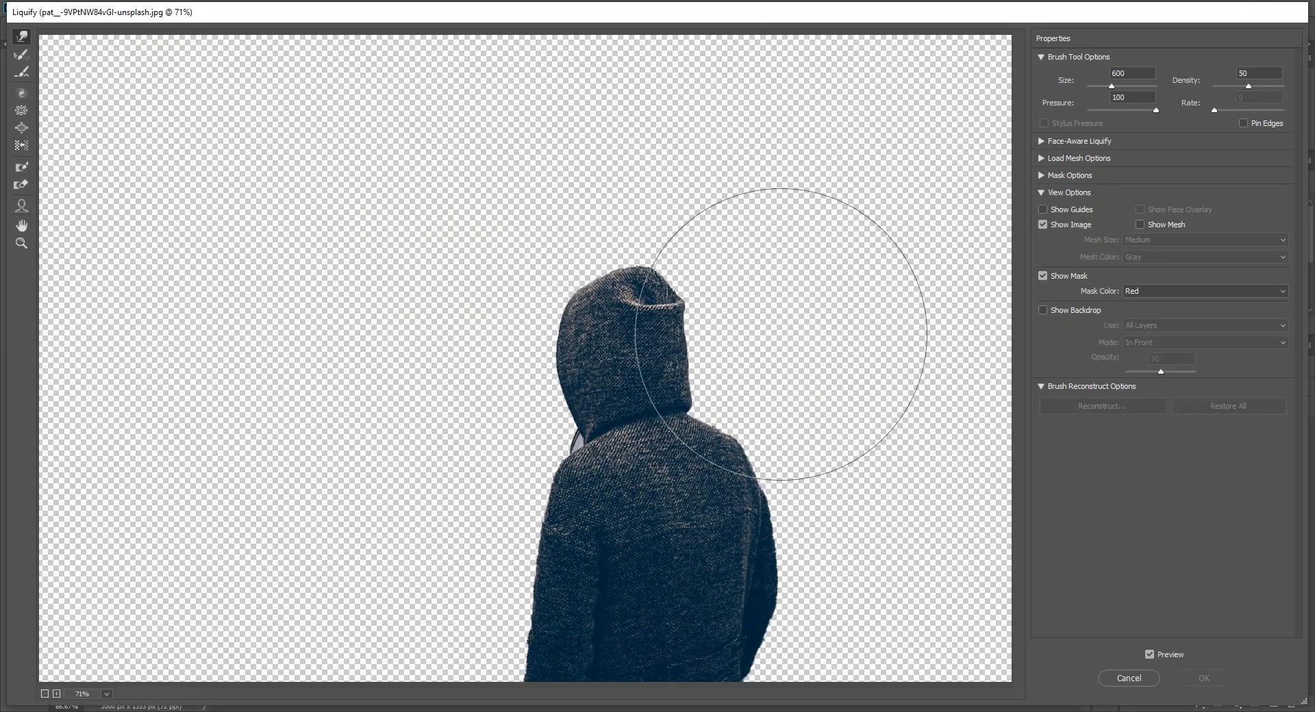
{"action": "key", "text": "bracketleft"}
{"action": "key", "text": "bracketleft"}
{"action": "key", "text": "bracketleft"}
{"action": "key", "text": "bracketleft"}
{"action": "key", "text": "bracketleft"}
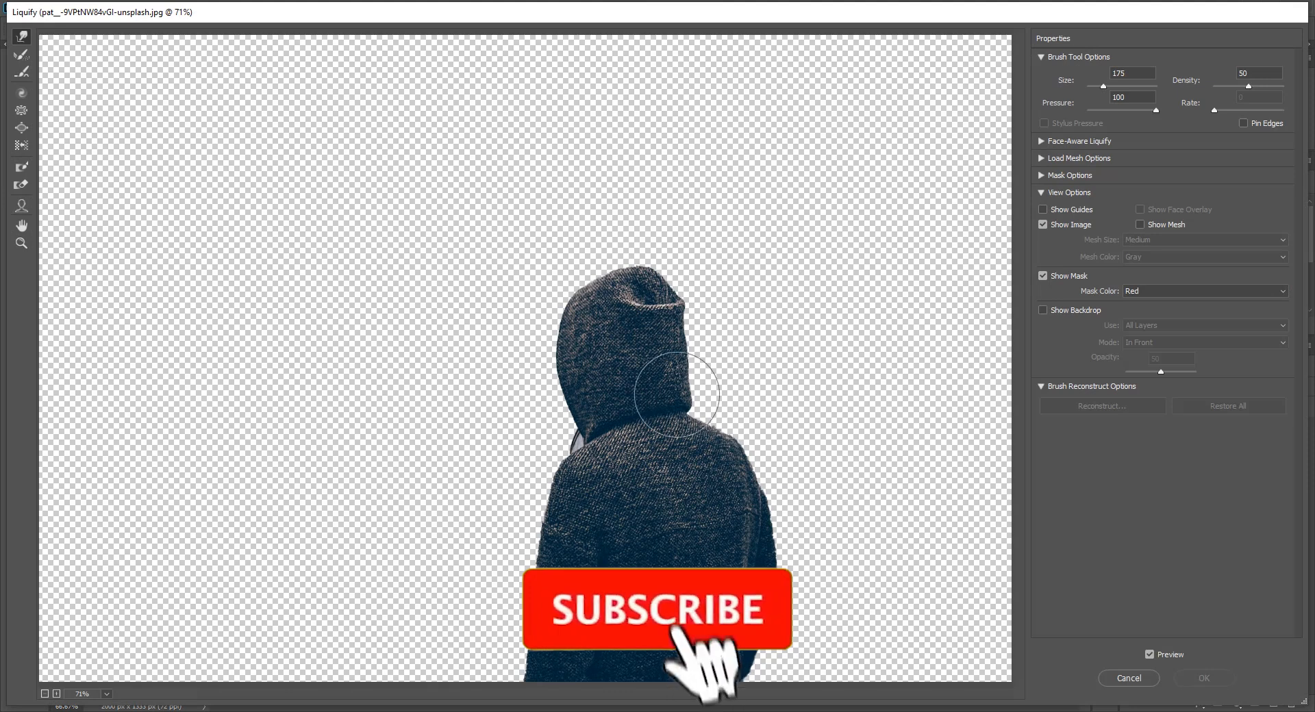
{"action": "left_click_drag", "start_coordinate": [647, 417], "coordinate": [810, 367]}
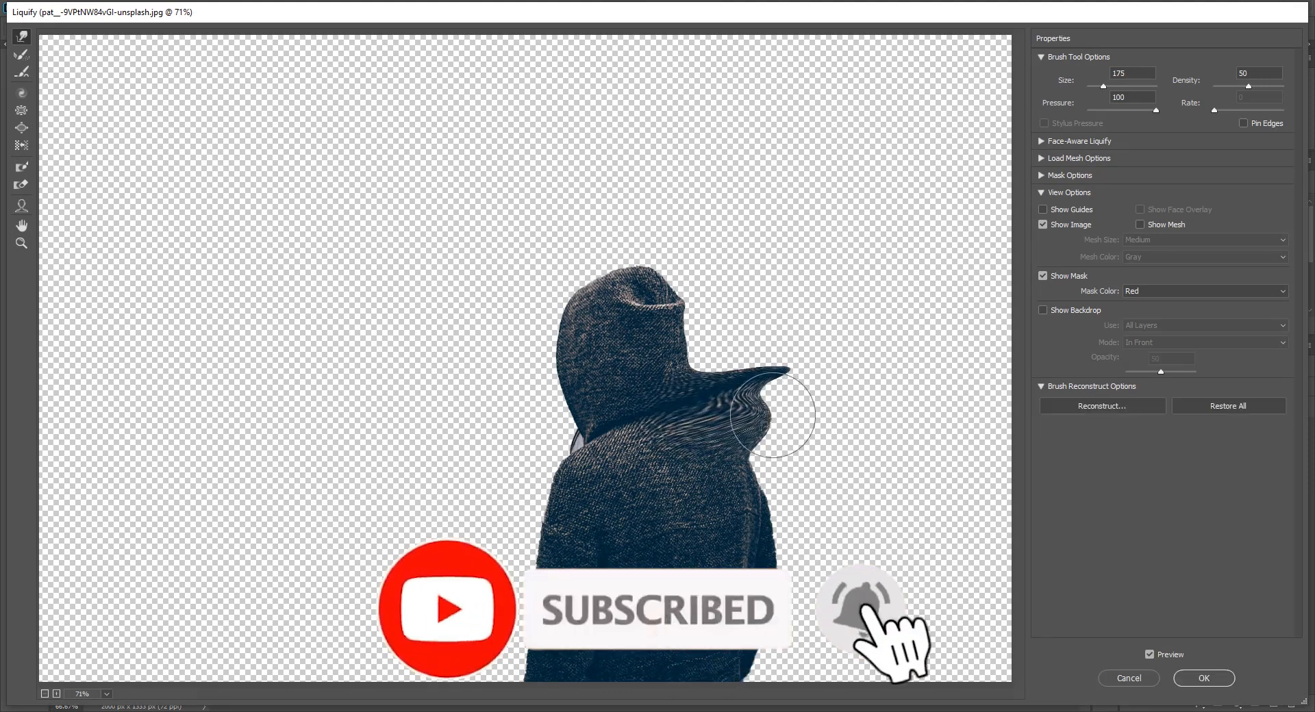
{"action": "left_click_drag", "start_coordinate": [704, 458], "coordinate": [846, 441]}
{"action": "left_click_drag", "start_coordinate": [726, 483], "coordinate": [902, 473]}
{"action": "mouse_move", "coordinate": [713, 507]}
{"action": "left_mouse_down"}
{"action": "mouse_move", "coordinate": [857, 514]}
{"action": "mouse_move", "coordinate": [694, 542]}
{"action": "mouse_move", "coordinate": [851, 549]}
{"action": "left_mouse_up"}
{"action": "left_click_drag", "start_coordinate": [748, 568], "coordinate": [829, 559]}
{"action": "scroll", "coordinate": [809, 555], "scroll_direction": "down", "scroll_amount": 1}
{"action": "left_click_drag", "start_coordinate": [722, 550], "coordinate": [777, 573]}
{"action": "left_click_drag", "start_coordinate": [676, 604], "coordinate": [778, 614]}
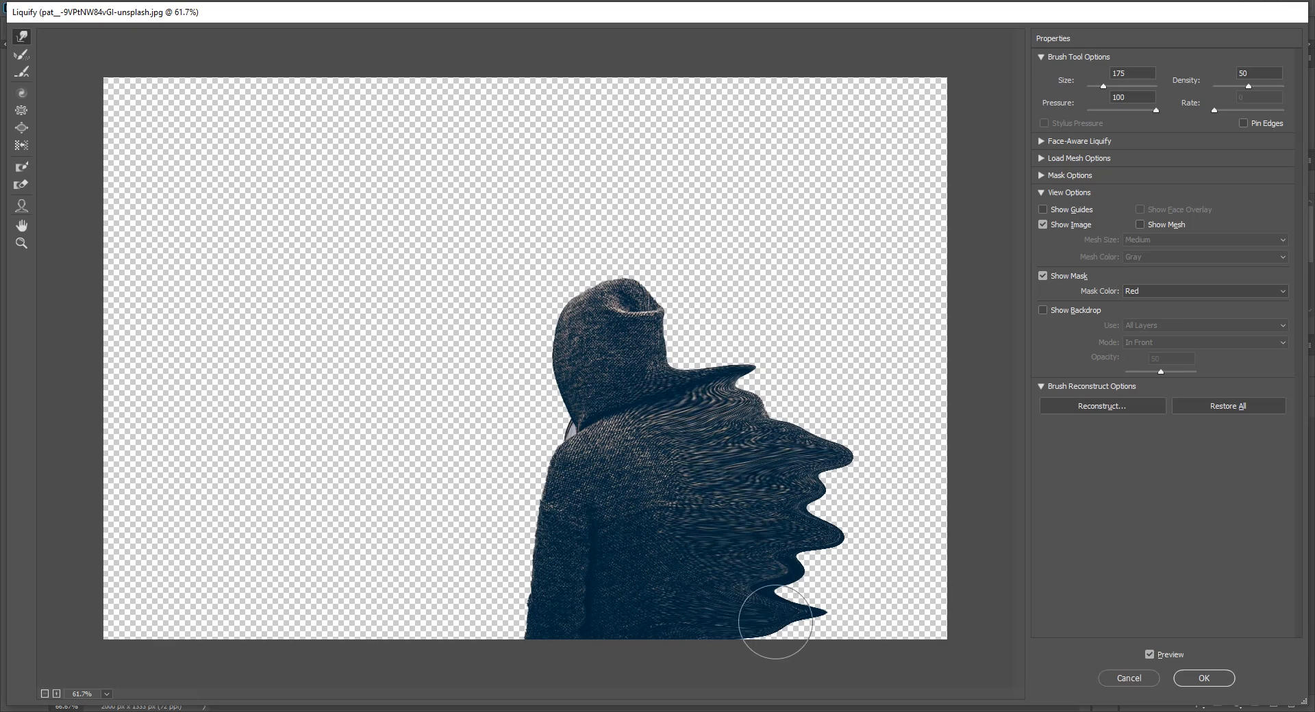
Step: Stretch the lower body out to the canvas's right edge and pull the hood rightward, enlarging the warp brush to 250 px
{"action": "mouse_move", "coordinate": [693, 619]}
{"action": "left_mouse_down"}
{"action": "mouse_move", "coordinate": [856, 638]}
{"action": "mouse_move", "coordinate": [987, 628]}
{"action": "left_mouse_up"}
{"action": "mouse_move", "coordinate": [740, 604]}
{"action": "left_mouse_down"}
{"action": "mouse_move", "coordinate": [972, 628]}
{"action": "mouse_move", "coordinate": [746, 611]}
{"action": "mouse_move", "coordinate": [943, 604]}
{"action": "left_mouse_up"}
{"action": "mouse_move", "coordinate": [731, 596]}
{"action": "left_mouse_down"}
{"action": "mouse_move", "coordinate": [919, 575]}
{"action": "mouse_move", "coordinate": [962, 548]}
{"action": "left_mouse_up"}
{"action": "left_click_drag", "start_coordinate": [774, 582], "coordinate": [962, 588]}
{"action": "mouse_move", "coordinate": [669, 565]}
{"action": "left_mouse_down"}
{"action": "mouse_move", "coordinate": [893, 499]}
{"action": "mouse_move", "coordinate": [809, 500]}
{"action": "mouse_move", "coordinate": [878, 529]}
{"action": "mouse_move", "coordinate": [972, 517]}
{"action": "mouse_move", "coordinate": [940, 444]}
{"action": "mouse_move", "coordinate": [709, 489]}
{"action": "mouse_move", "coordinate": [846, 488]}
{"action": "mouse_move", "coordinate": [754, 450]}
{"action": "mouse_move", "coordinate": [700, 362]}
{"action": "mouse_move", "coordinate": [713, 350]}
{"action": "mouse_move", "coordinate": [646, 326]}
{"action": "mouse_move", "coordinate": [748, 307]}
{"action": "mouse_move", "coordinate": [765, 275]}
{"action": "left_mouse_up"}
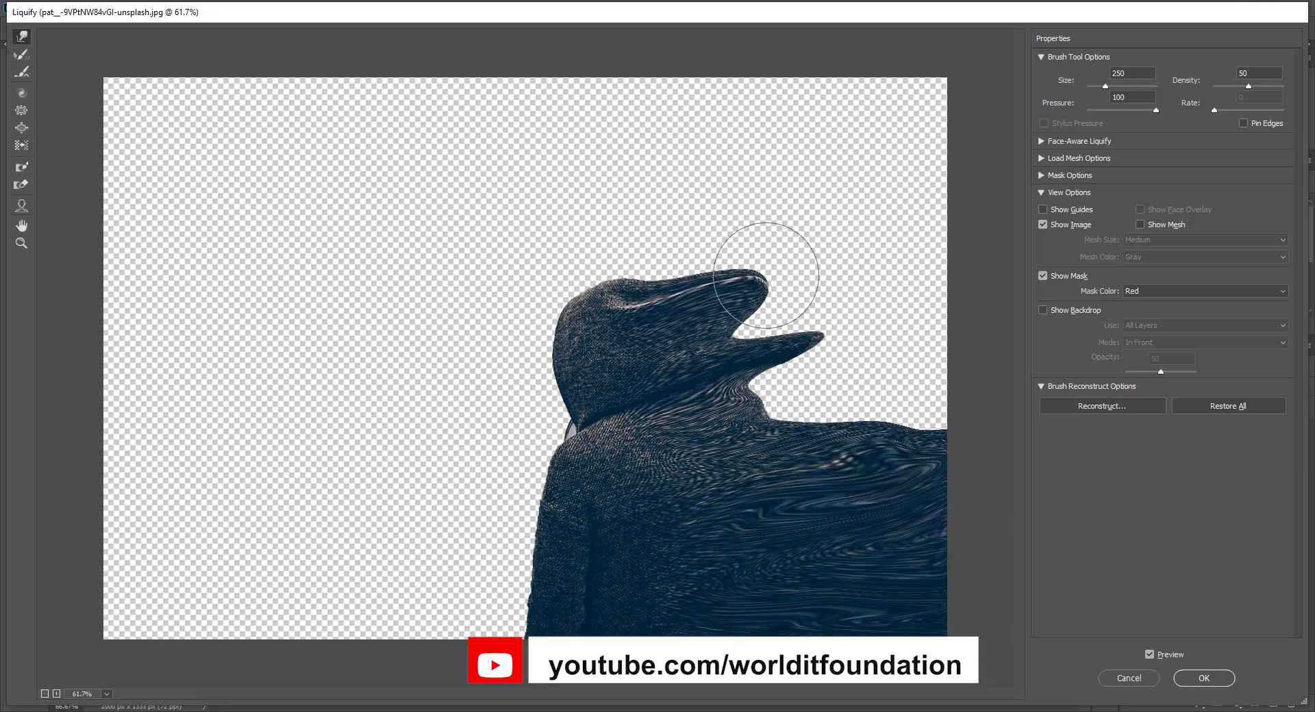
{"action": "mouse_move", "coordinate": [676, 279]}
{"action": "left_mouse_down"}
{"action": "mouse_move", "coordinate": [722, 271]}
{"action": "mouse_move", "coordinate": [766, 274]}
{"action": "mouse_move", "coordinate": [725, 328]}
{"action": "mouse_move", "coordinate": [827, 273]}
{"action": "mouse_move", "coordinate": [751, 323]}
{"action": "mouse_move", "coordinate": [839, 310]}
{"action": "mouse_move", "coordinate": [755, 340]}
{"action": "mouse_move", "coordinate": [854, 294]}
{"action": "mouse_move", "coordinate": [736, 413]}
{"action": "mouse_move", "coordinate": [875, 373]}
{"action": "mouse_move", "coordinate": [704, 397]}
{"action": "mouse_move", "coordinate": [798, 354]}
{"action": "mouse_move", "coordinate": [811, 383]}
{"action": "left_mouse_up"}
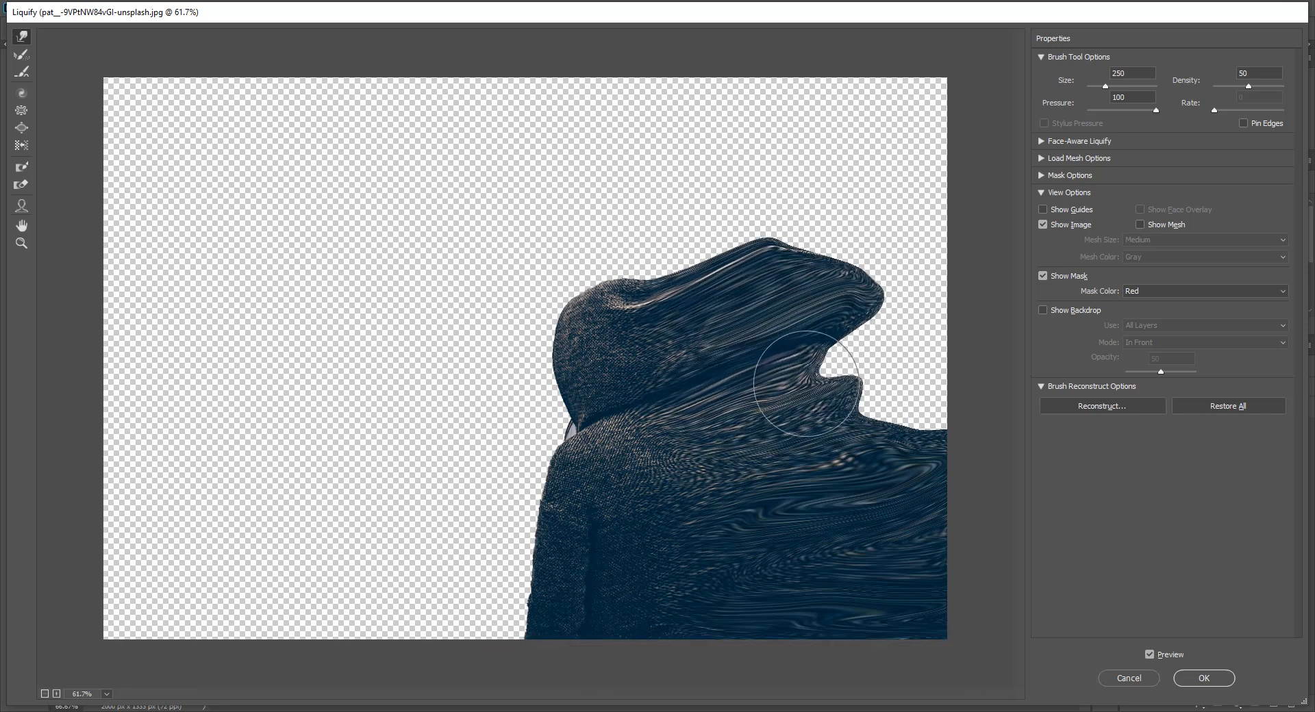
Step: Smear the head and upper body across the canvas's upper right with a 600 px warp brush and apply the Liquify filter
{"action": "key", "text": "bracketright"}
{"action": "key", "text": "bracketright"}
{"action": "key", "text": "bracketright"}
{"action": "key", "text": "bracketright"}
{"action": "key", "text": "bracketright"}
{"action": "key", "text": "bracketright"}
{"action": "key", "text": "bracketright"}
{"action": "mouse_move", "coordinate": [792, 503]}
{"action": "left_mouse_down"}
{"action": "mouse_move", "coordinate": [926, 313]}
{"action": "mouse_move", "coordinate": [828, 416]}
{"action": "mouse_move", "coordinate": [894, 305]}
{"action": "mouse_move", "coordinate": [881, 354]}
{"action": "mouse_move", "coordinate": [858, 291]}
{"action": "mouse_move", "coordinate": [825, 365]}
{"action": "mouse_move", "coordinate": [748, 419]}
{"action": "mouse_move", "coordinate": [881, 164]}
{"action": "left_mouse_up"}
{"action": "mouse_move", "coordinate": [682, 407]}
{"action": "left_mouse_down"}
{"action": "mouse_move", "coordinate": [788, 239]}
{"action": "mouse_move", "coordinate": [808, 327]}
{"action": "mouse_move", "coordinate": [865, 80]}
{"action": "mouse_move", "coordinate": [886, 137]}
{"action": "mouse_move", "coordinate": [765, 291]}
{"action": "mouse_move", "coordinate": [869, 241]}
{"action": "mouse_move", "coordinate": [840, 234]}
{"action": "mouse_move", "coordinate": [802, 132]}
{"action": "mouse_move", "coordinate": [727, 345]}
{"action": "mouse_move", "coordinate": [746, 170]}
{"action": "mouse_move", "coordinate": [787, 157]}
{"action": "mouse_move", "coordinate": [724, 326]}
{"action": "mouse_move", "coordinate": [815, 113]}
{"action": "mouse_move", "coordinate": [762, 298]}
{"action": "mouse_move", "coordinate": [747, 219]}
{"action": "mouse_move", "coordinate": [817, 104]}
{"action": "mouse_move", "coordinate": [751, 316]}
{"action": "mouse_move", "coordinate": [791, 200]}
{"action": "mouse_move", "coordinate": [831, 142]}
{"action": "mouse_move", "coordinate": [738, 329]}
{"action": "mouse_move", "coordinate": [755, 245]}
{"action": "mouse_move", "coordinate": [848, 109]}
{"action": "mouse_move", "coordinate": [784, 297]}
{"action": "mouse_move", "coordinate": [805, 428]}
{"action": "mouse_move", "coordinate": [972, 443]}
{"action": "mouse_move", "coordinate": [642, 500]}
{"action": "mouse_move", "coordinate": [822, 525]}
{"action": "mouse_move", "coordinate": [1000, 461]}
{"action": "mouse_move", "coordinate": [667, 502]}
{"action": "mouse_move", "coordinate": [861, 526]}
{"action": "mouse_move", "coordinate": [958, 493]}
{"action": "mouse_move", "coordinate": [854, 543]}
{"action": "mouse_move", "coordinate": [756, 433]}
{"action": "mouse_move", "coordinate": [867, 350]}
{"action": "mouse_move", "coordinate": [950, 227]}
{"action": "mouse_move", "coordinate": [817, 369]}
{"action": "mouse_move", "coordinate": [967, 267]}
{"action": "mouse_move", "coordinate": [869, 345]}
{"action": "mouse_move", "coordinate": [932, 518]}
{"action": "left_mouse_up"}
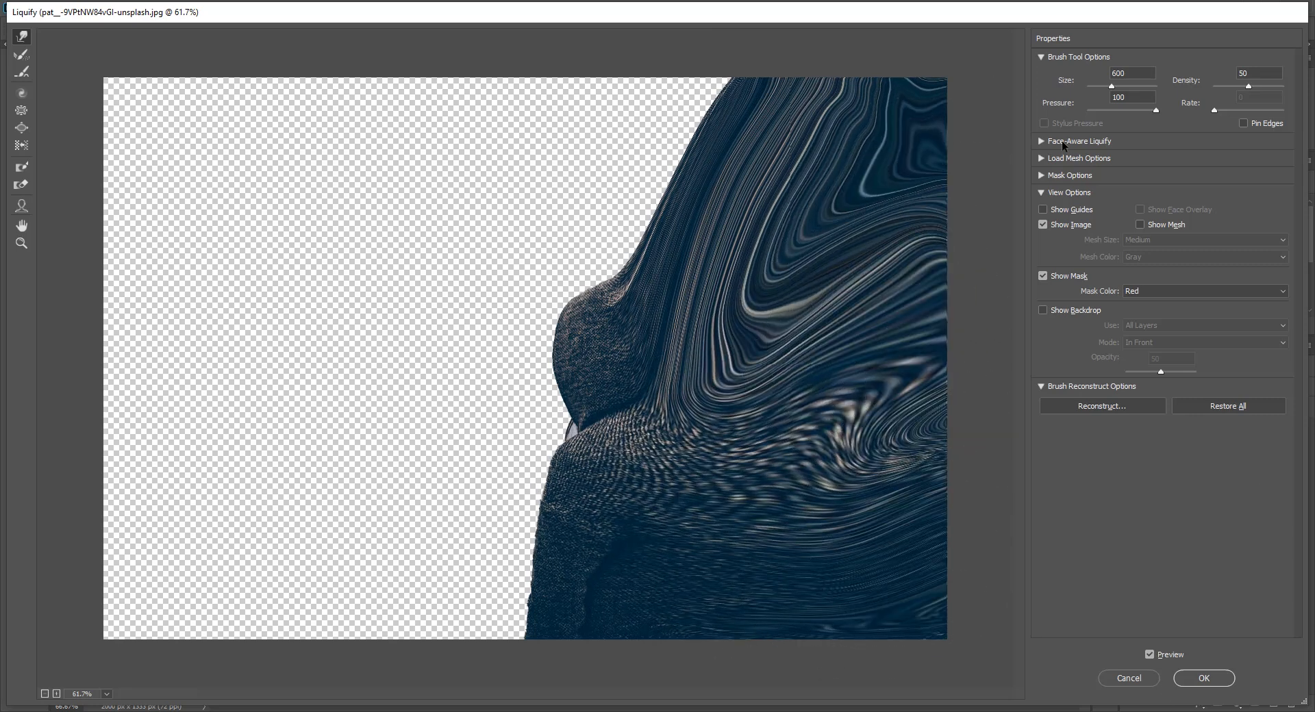
{"action": "left_click", "coordinate": [1222, 680]}
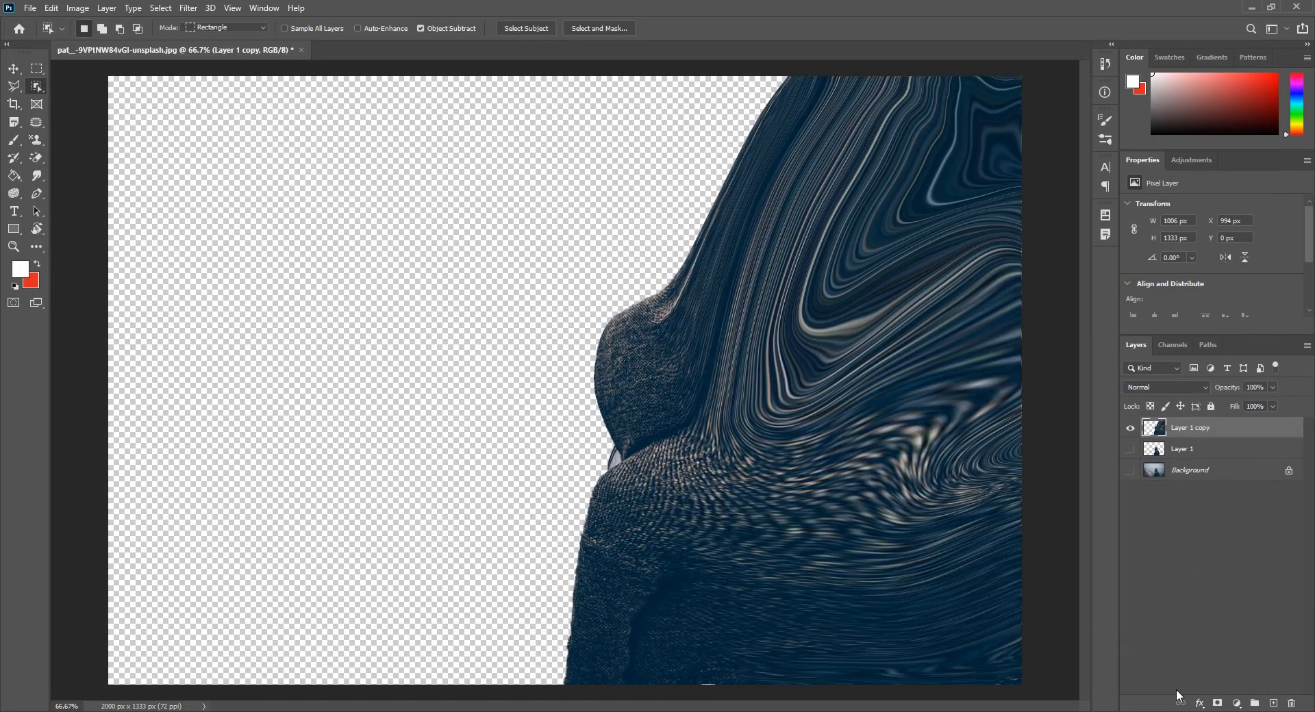
Step: Add a black layer mask to Layer 1 copy that hides the whole stretched figure
{"action": "left_click", "coordinate": [1217, 703]}
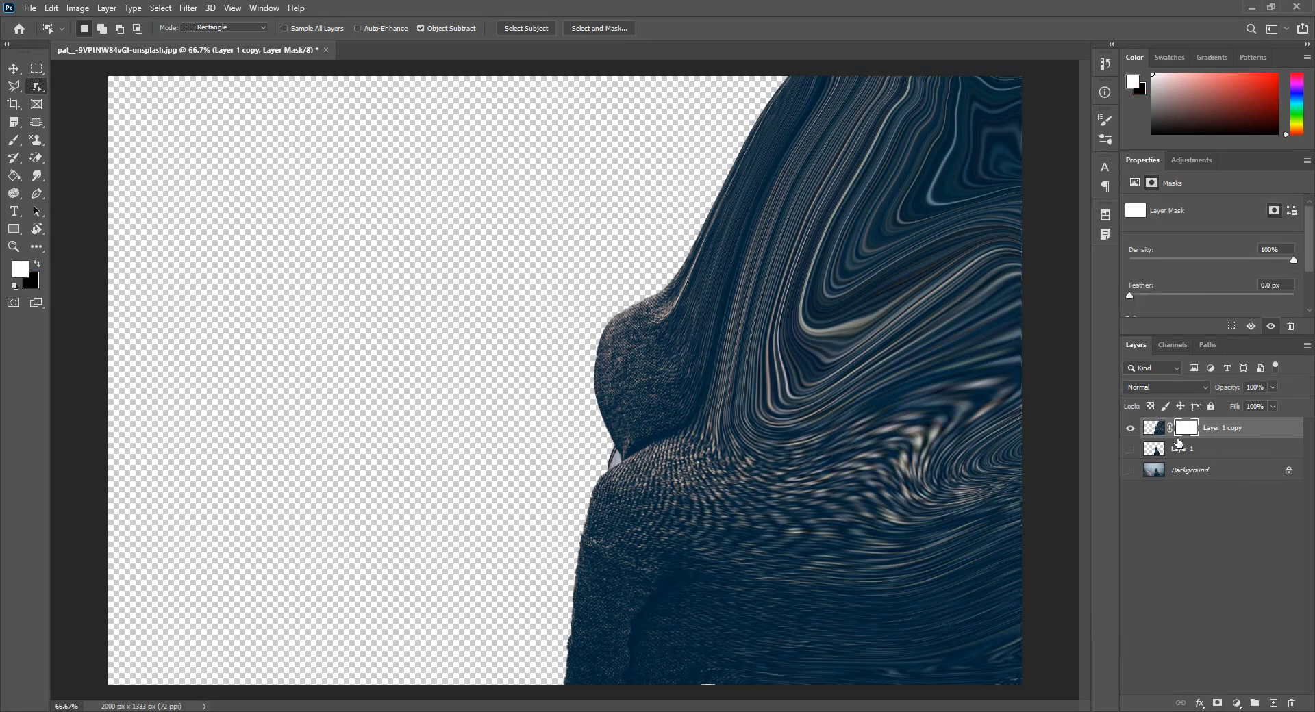
{"action": "key", "text": "ctrl+z"}
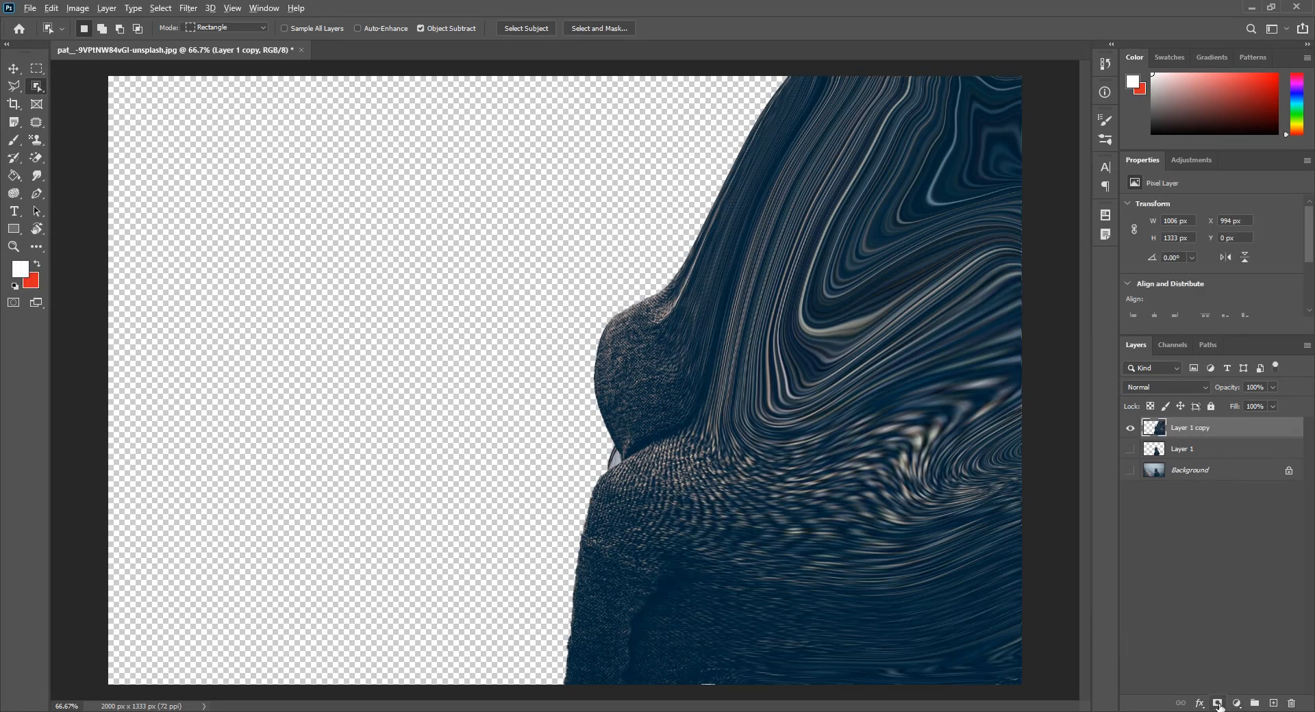
{"action": "left_click", "coordinate": [1217, 703], "text": "alt"}
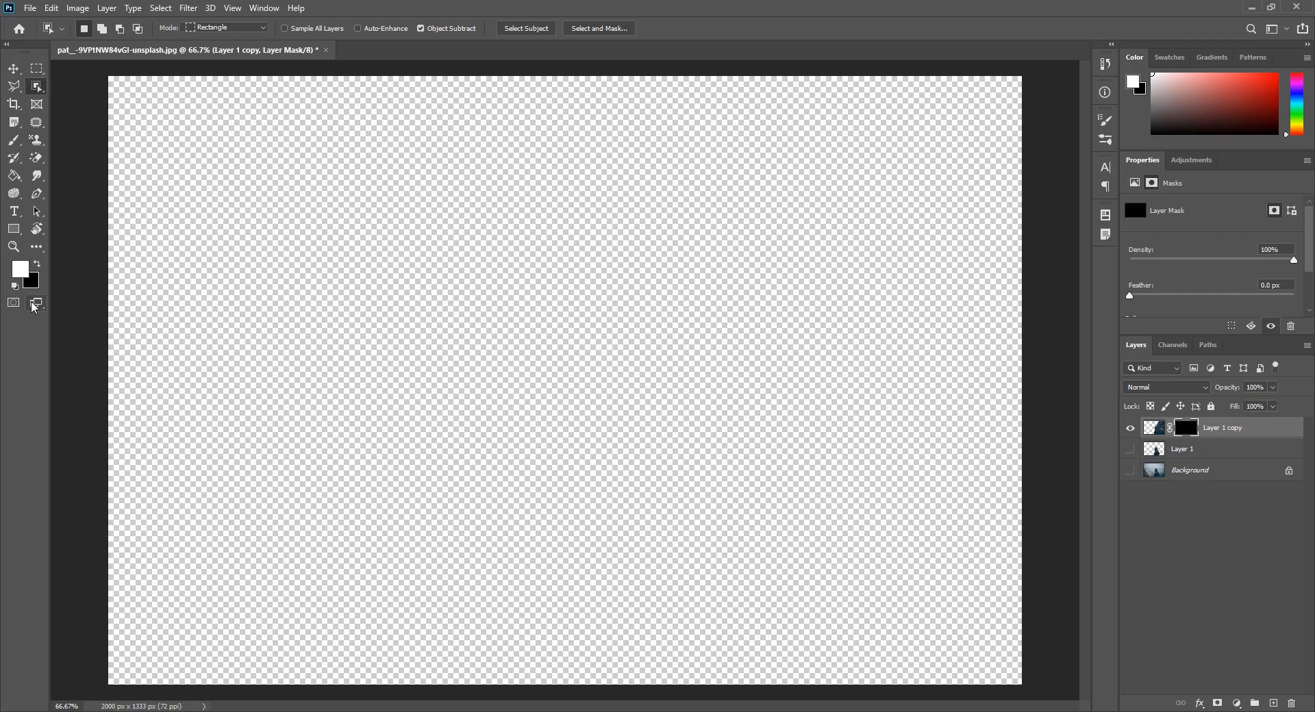
Step: Choose the Brush tool with a 2500 px scattered-shard tip and reduce its size to 1100 px
{"action": "left_click", "coordinate": [20, 140]}
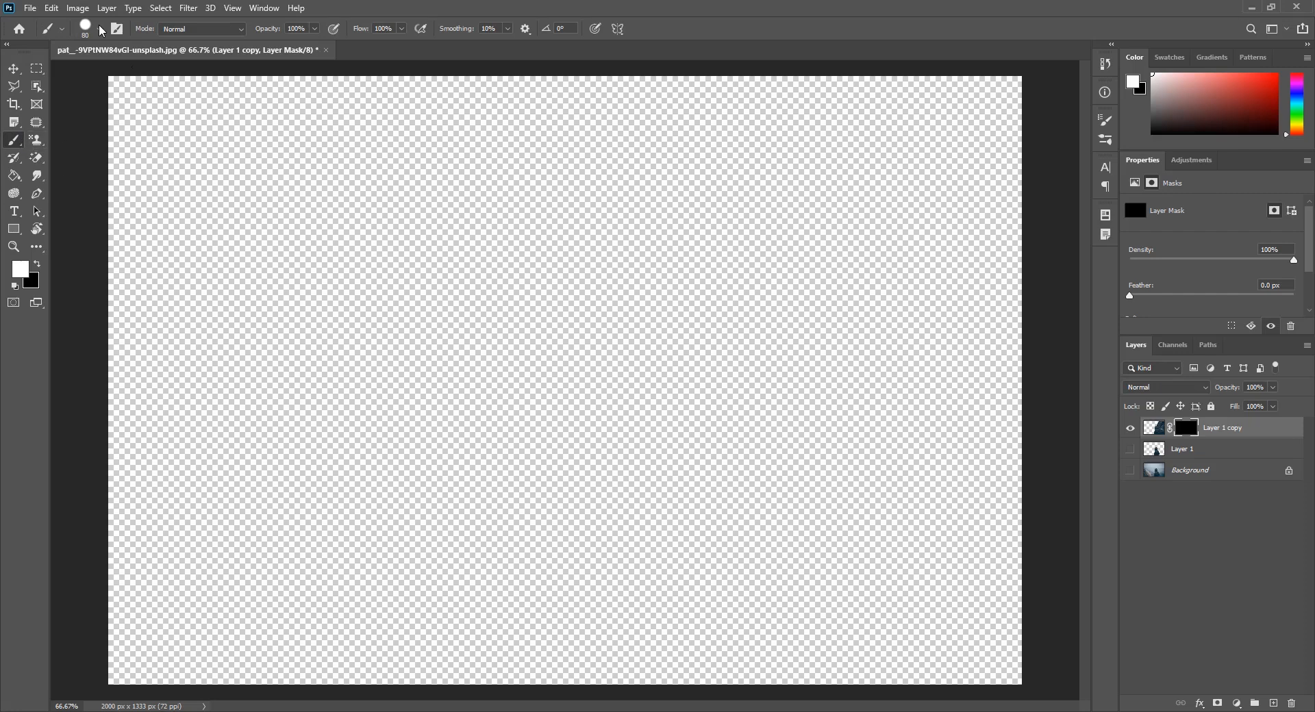
{"action": "left_click", "coordinate": [116, 29]}
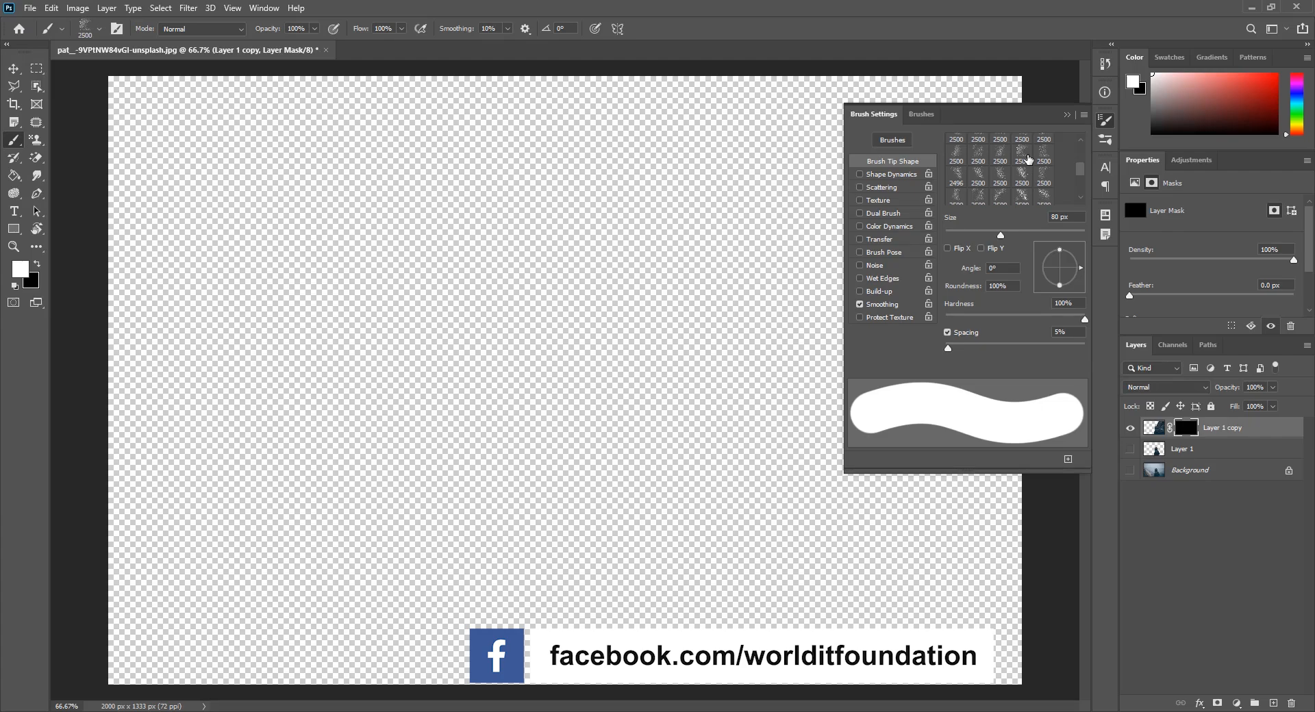
{"action": "left_click", "coordinate": [1022, 155]}
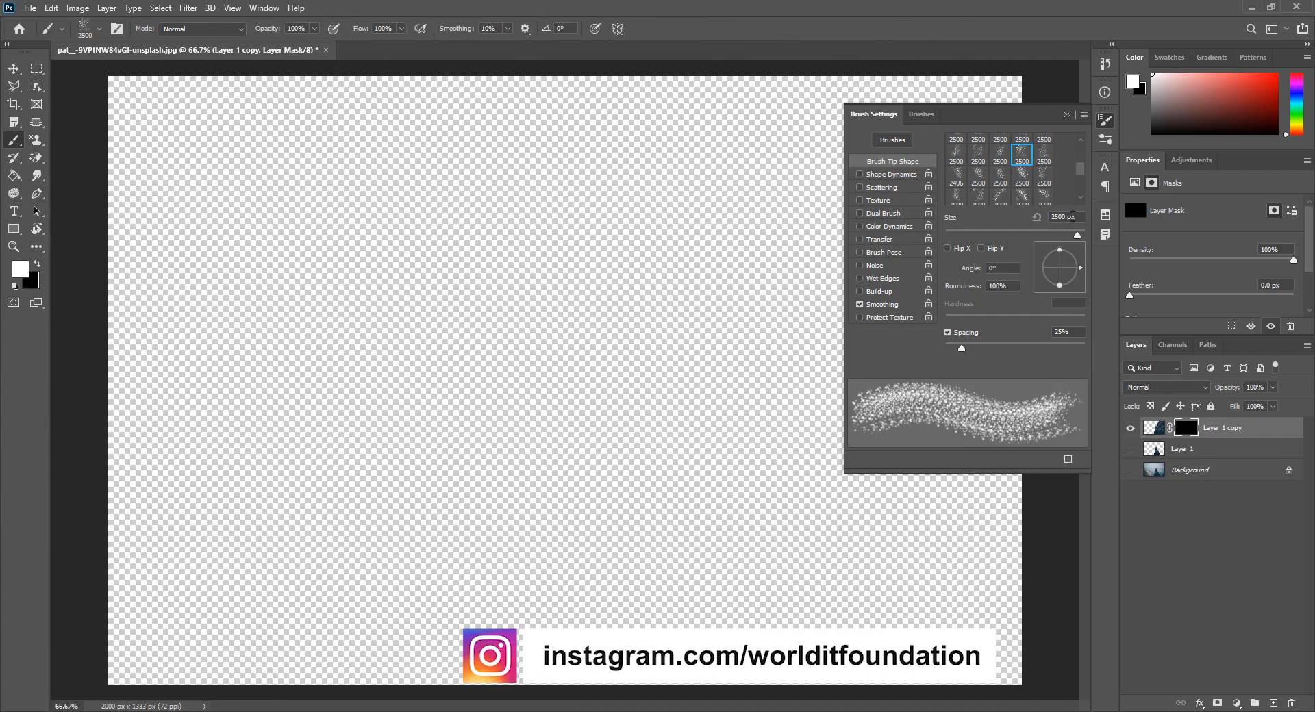
{"action": "left_click", "coordinate": [999, 177]}
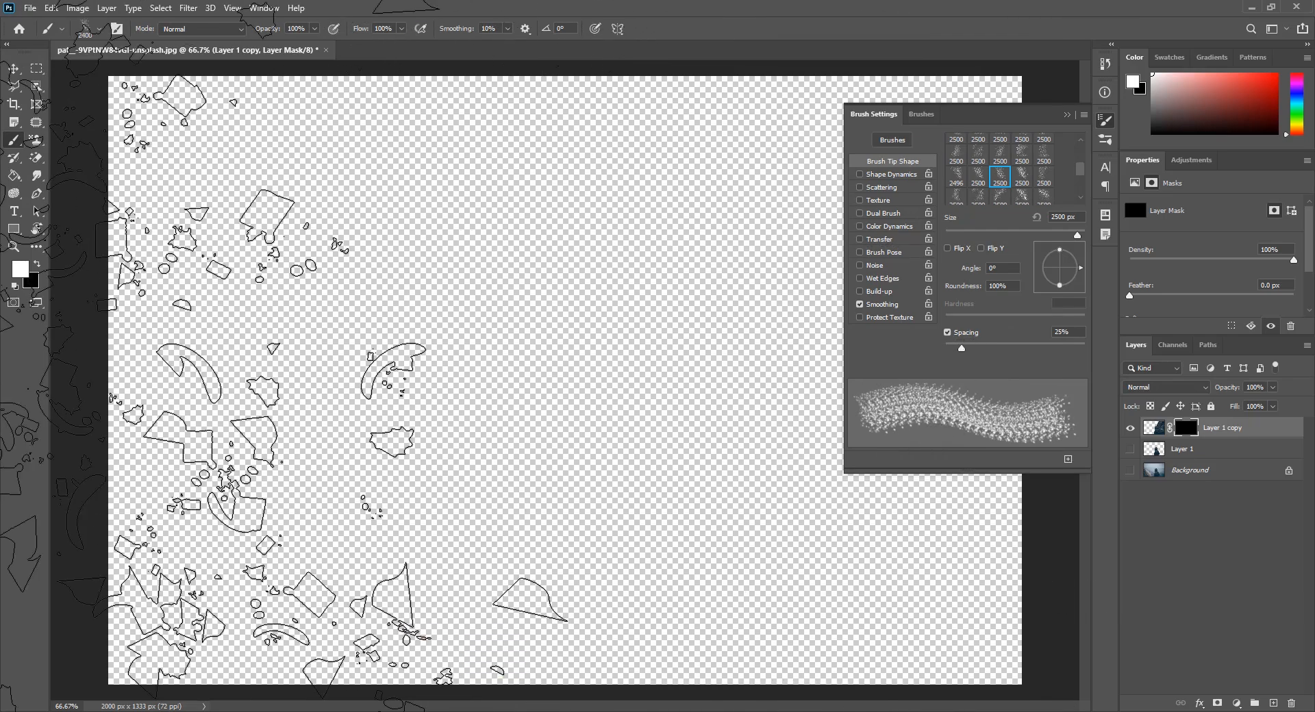
{"action": "key", "text": "bracketleft"}
{"action": "key", "text": "bracketleft"}
{"action": "key", "text": "bracketleft"}
{"action": "key", "text": "bracketleft"}
{"action": "key", "text": "bracketleft"}
{"action": "key", "text": "bracketleft"}
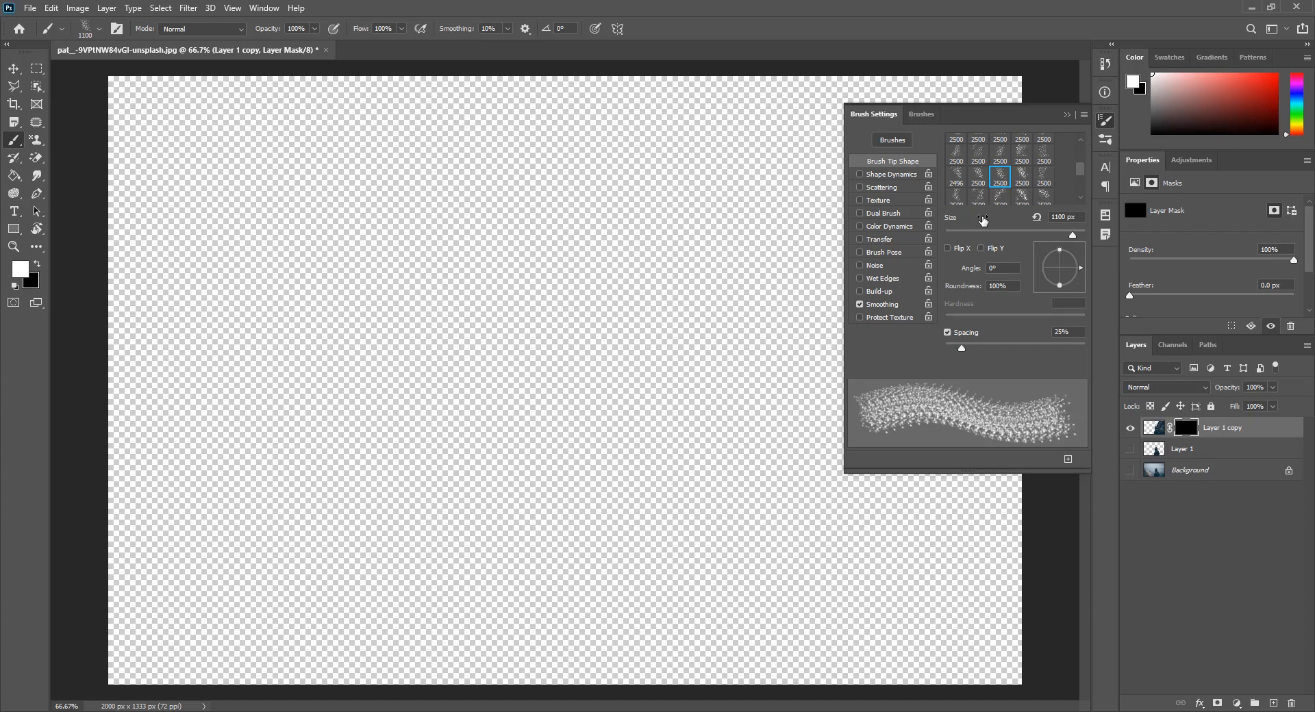
Step: Rotate the shard brush tip to 66° and reduce its size to 800 px
{"action": "left_click_drag", "start_coordinate": [1087, 274], "coordinate": [1074, 251]}
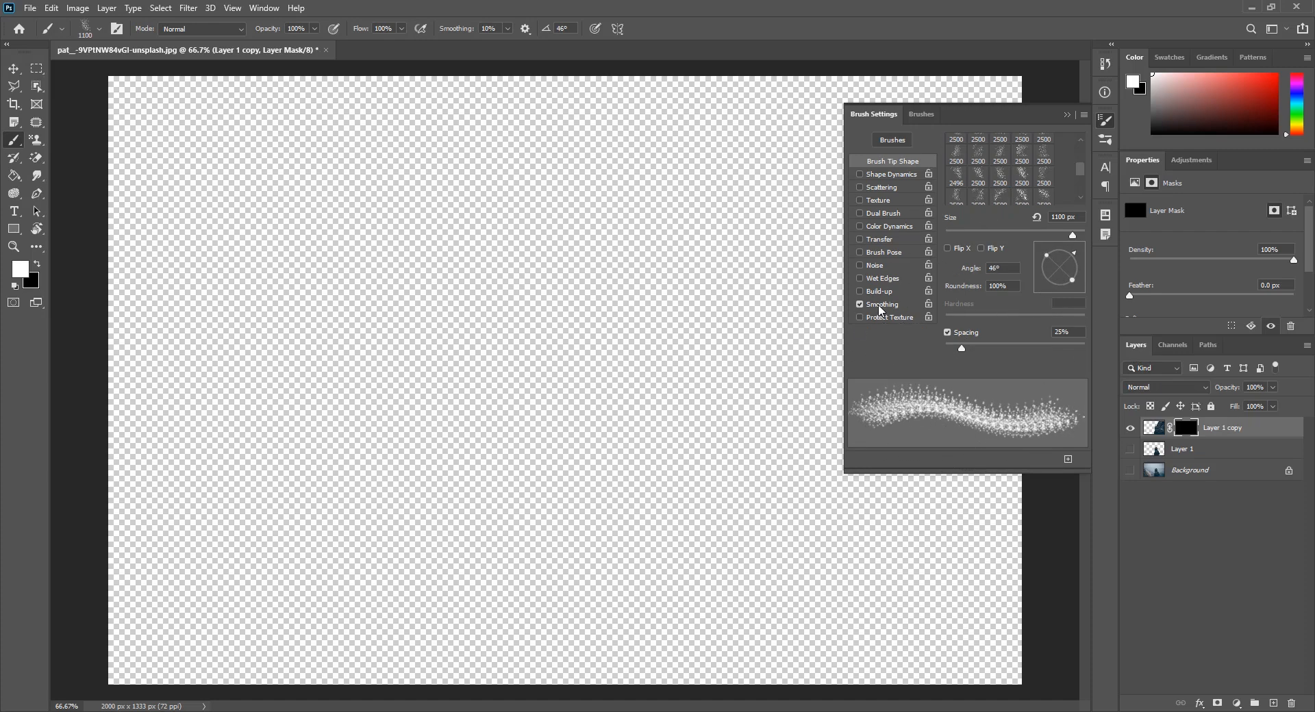
{"action": "left_click_drag", "start_coordinate": [1080, 257], "coordinate": [1068, 248]}
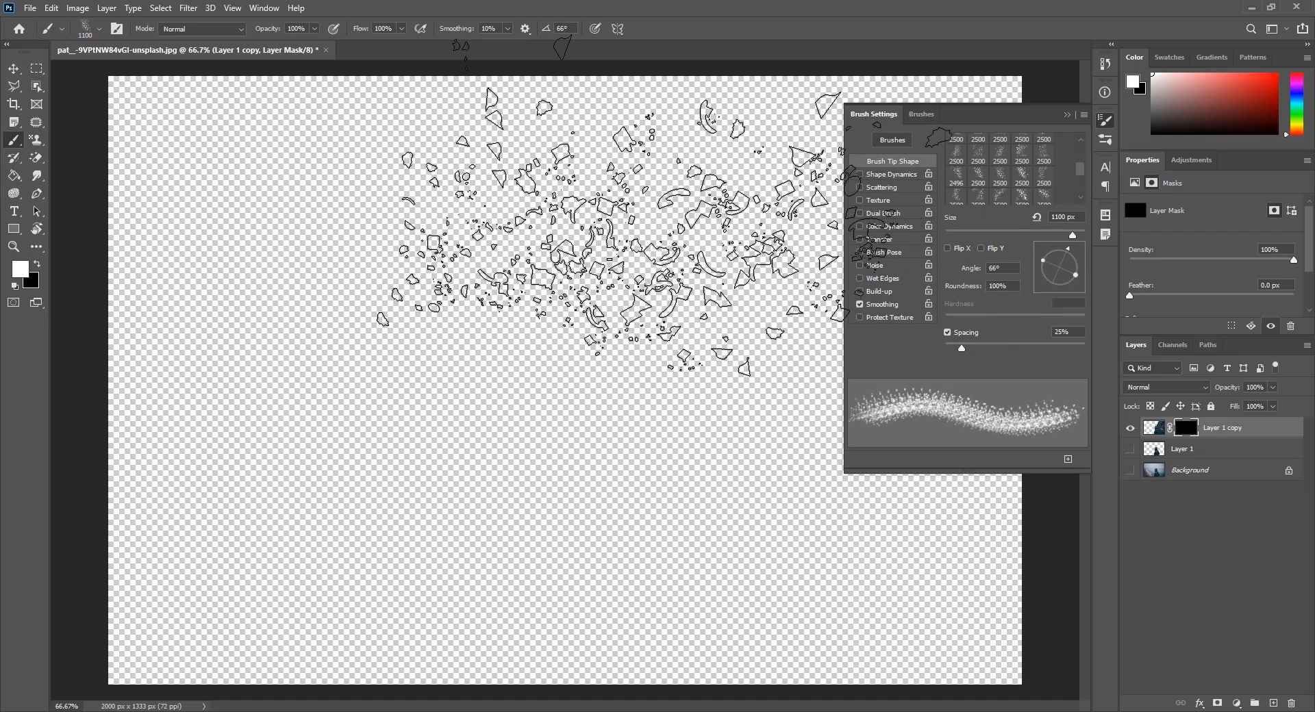
{"action": "key", "text": "bracketleft"}
{"action": "key", "text": "bracketleft"}
{"action": "key", "text": "bracketleft"}
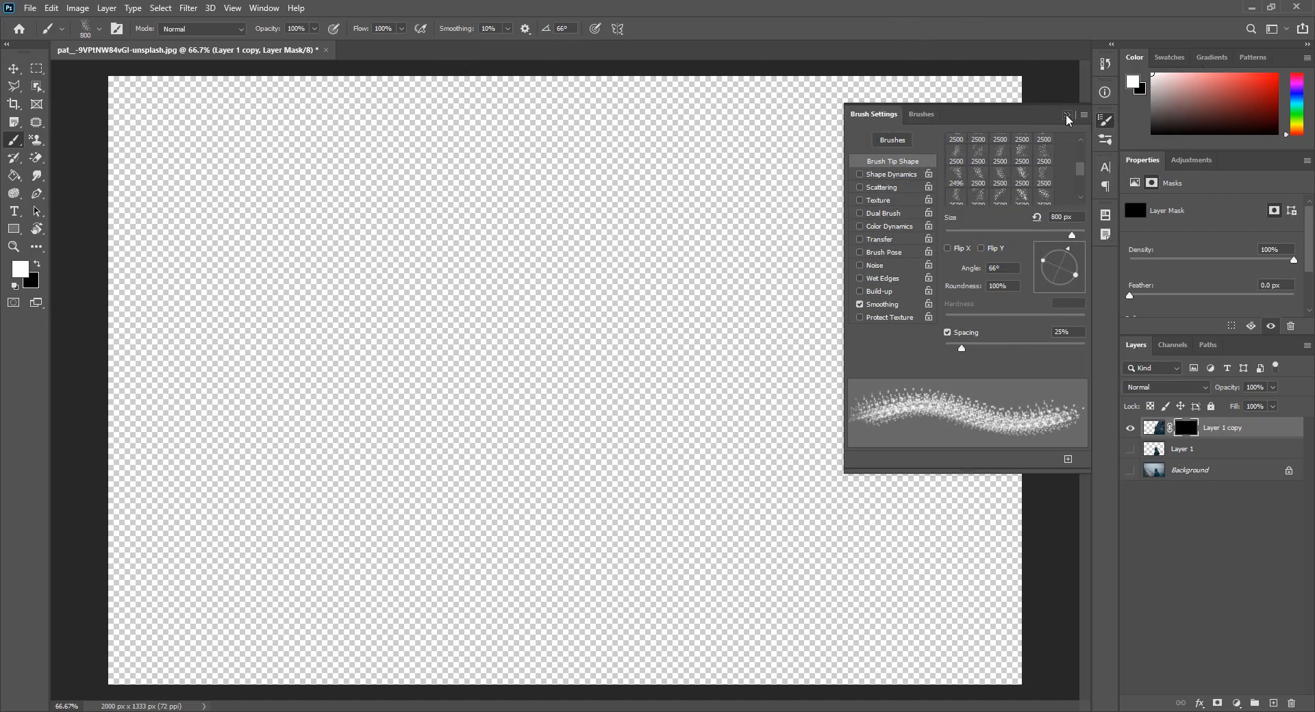
Step: Paint white shards on Layer 1 copy's mask to reveal fragments across the canvas's right half, reducing the brush to 700 px
{"action": "key", "text": "F5"}
{"action": "key", "text": "bracketleft"}
{"action": "left_click", "coordinate": [819, 217]}
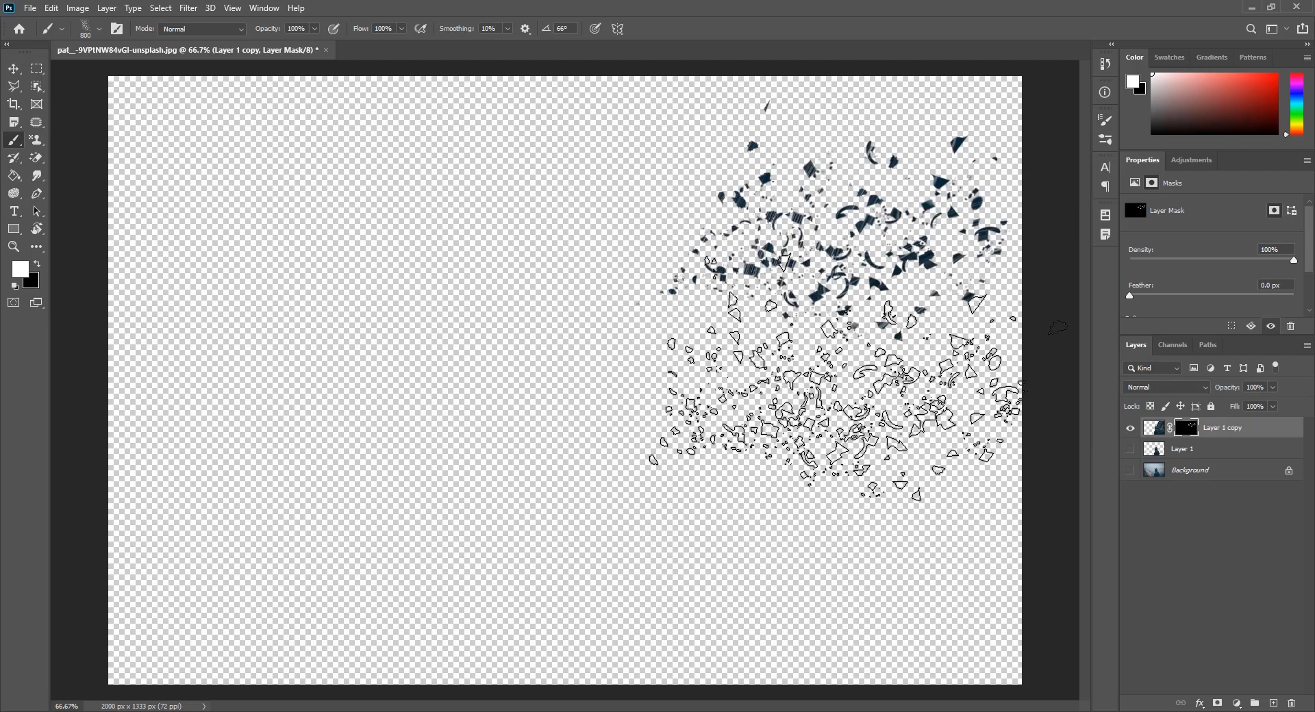
{"action": "left_click", "coordinate": [815, 353]}
{"action": "mouse_move", "coordinate": [858, 346]}
{"action": "left_mouse_down"}
{"action": "mouse_move", "coordinate": [881, 493]}
{"action": "mouse_move", "coordinate": [1007, 438]}
{"action": "mouse_move", "coordinate": [675, 523]}
{"action": "mouse_move", "coordinate": [524, 390]}
{"action": "mouse_move", "coordinate": [740, 465]}
{"action": "mouse_move", "coordinate": [905, 102]}
{"action": "mouse_move", "coordinate": [986, 322]}
{"action": "mouse_move", "coordinate": [993, 398]}
{"action": "mouse_move", "coordinate": [736, 425]}
{"action": "mouse_move", "coordinate": [656, 330]}
{"action": "mouse_move", "coordinate": [557, 616]}
{"action": "mouse_move", "coordinate": [851, 631]}
{"action": "mouse_move", "coordinate": [986, 657]}
{"action": "mouse_move", "coordinate": [1027, 603]}
{"action": "left_mouse_up"}
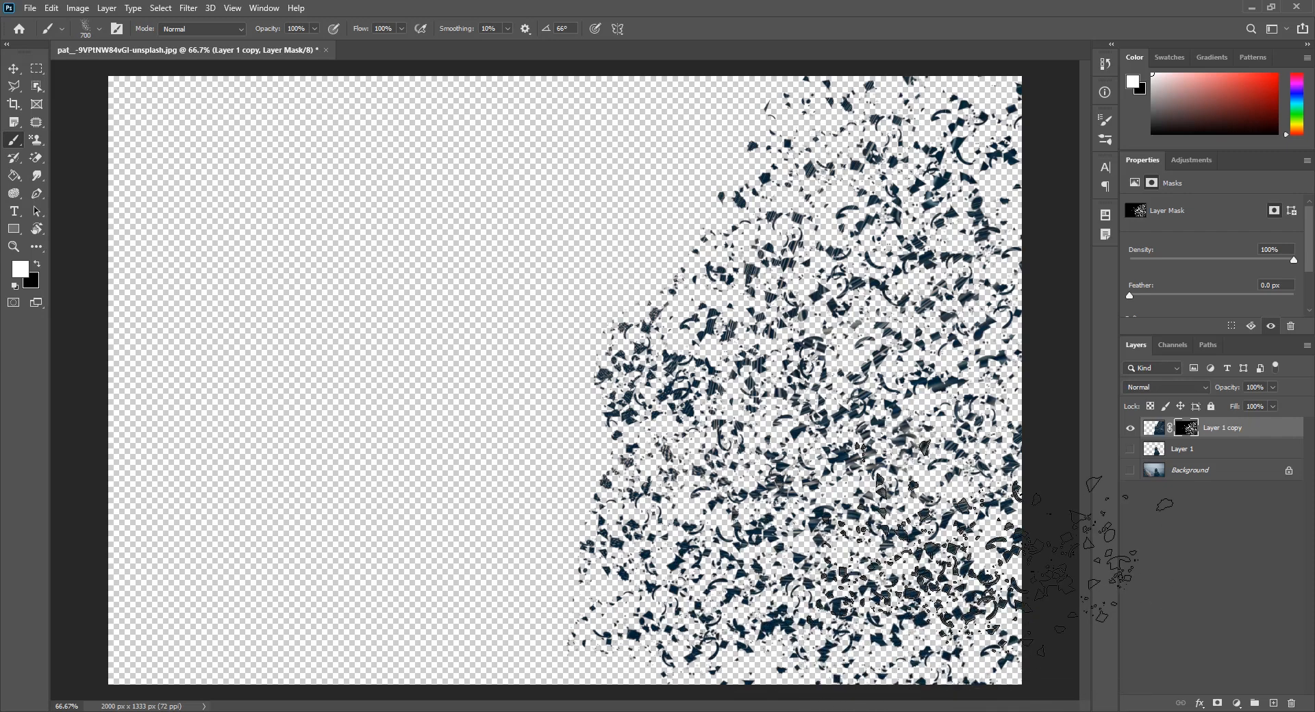
{"action": "left_click", "coordinate": [38, 266]}
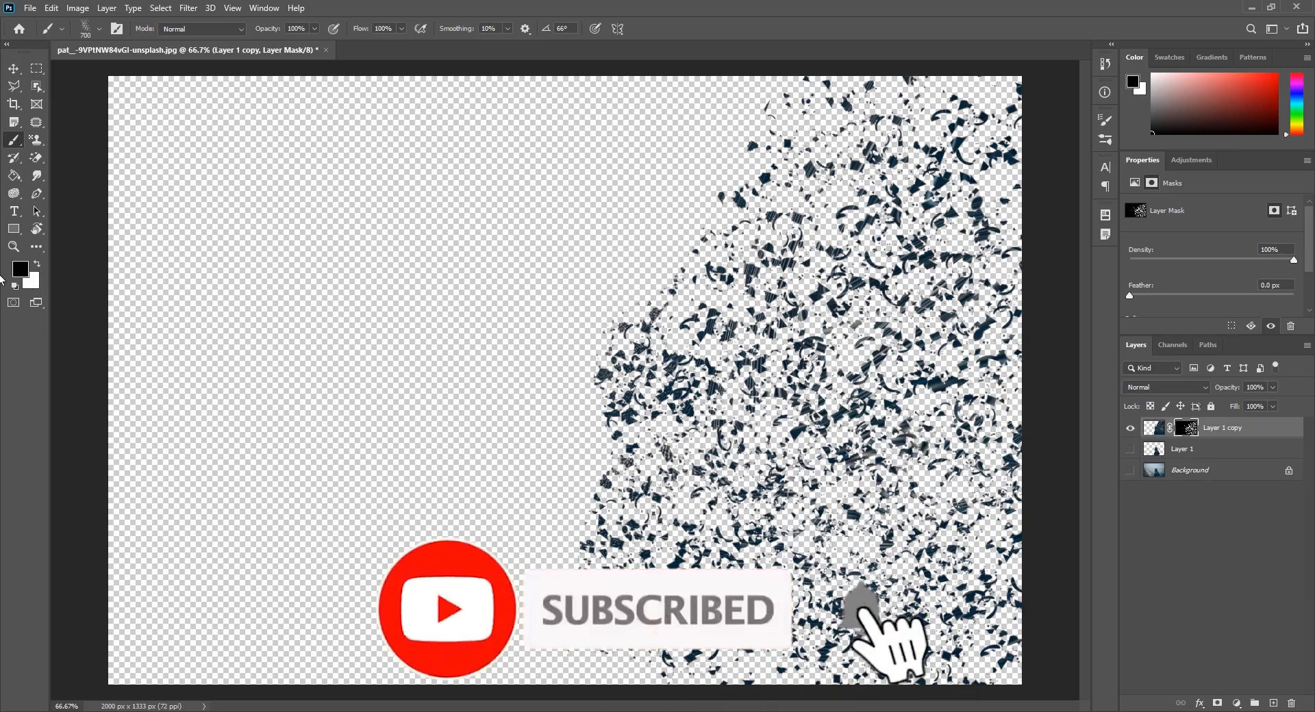
{"action": "key", "text": "x"}
{"action": "left_click", "coordinate": [928, 528]}
{"action": "left_click", "coordinate": [889, 129]}
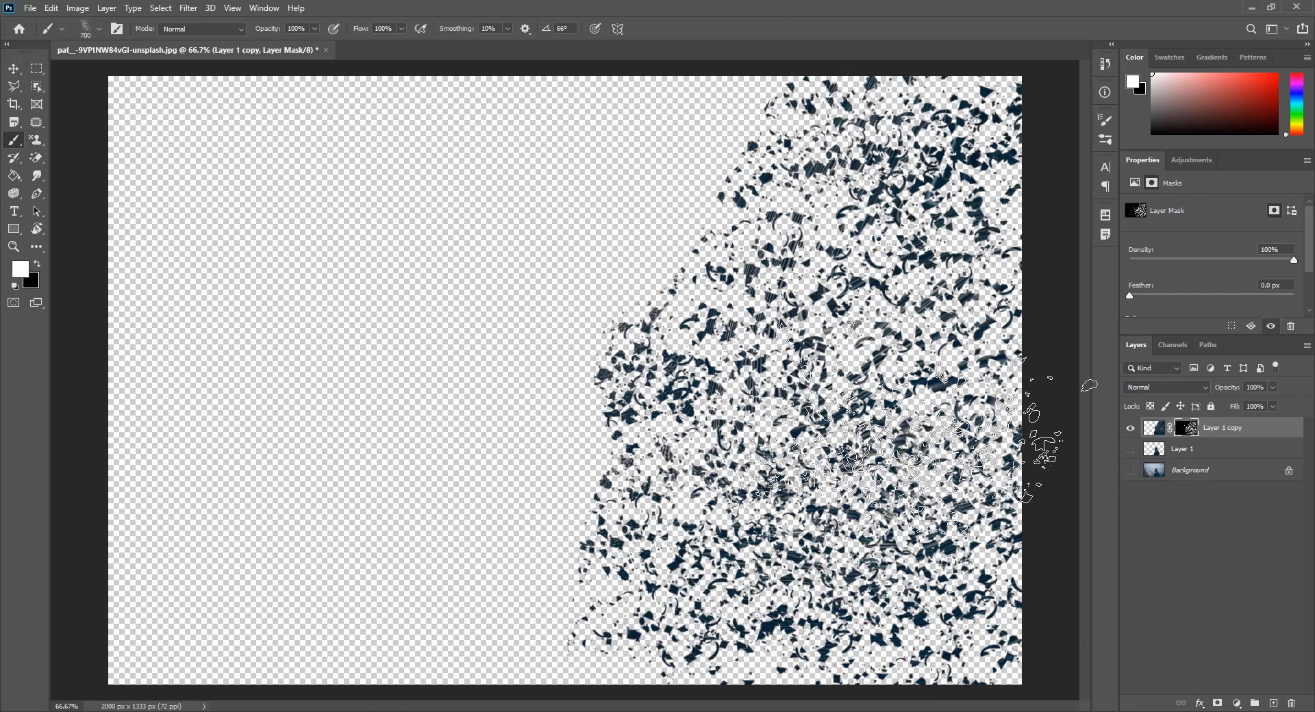
Step: Hide Layer 1 copy, show Layer 1 and add a white layer mask to it
{"action": "left_click", "coordinate": [1131, 428]}
{"action": "left_click", "coordinate": [1131, 449]}
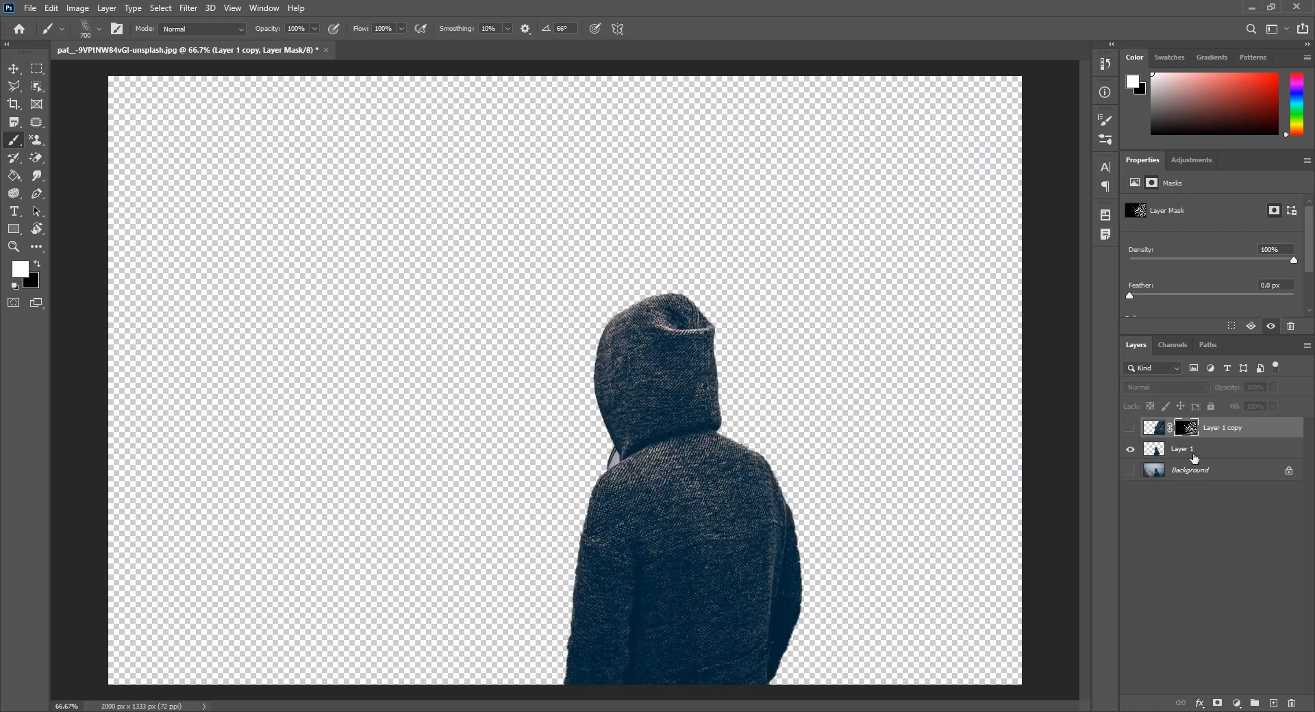
{"action": "left_click", "coordinate": [1194, 458]}
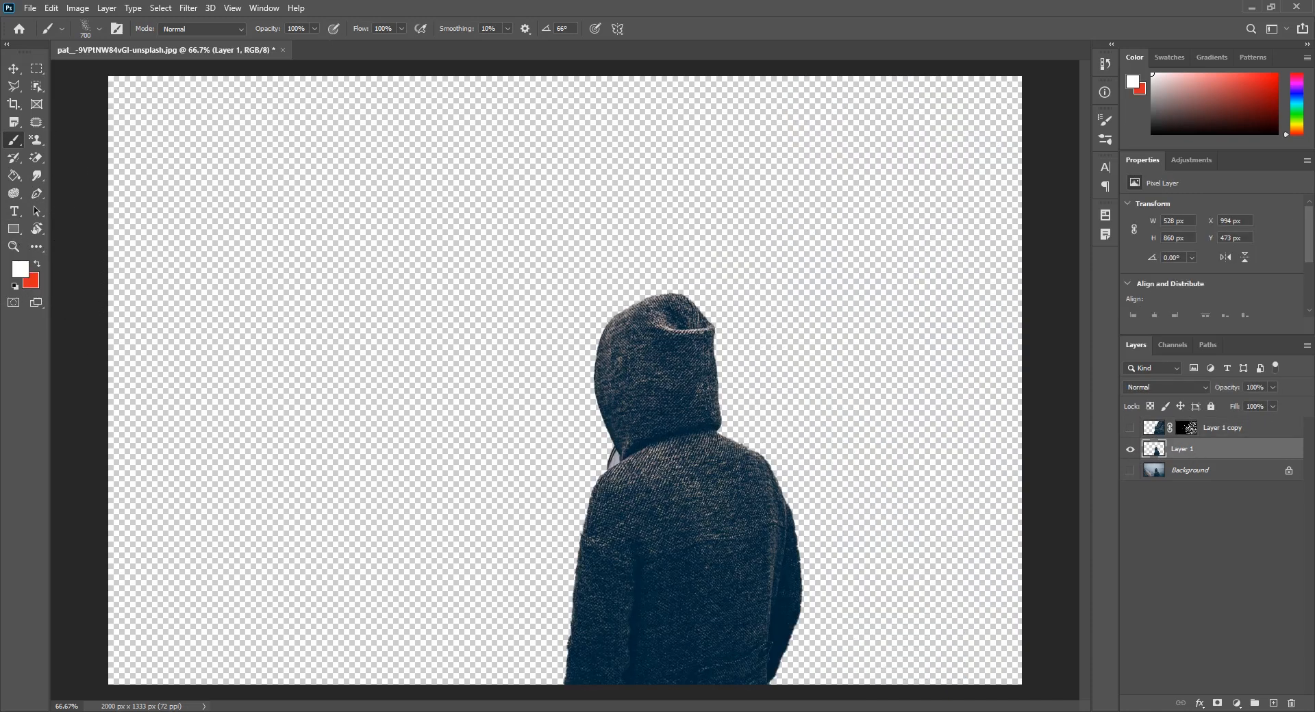
{"action": "left_click", "coordinate": [1217, 704]}
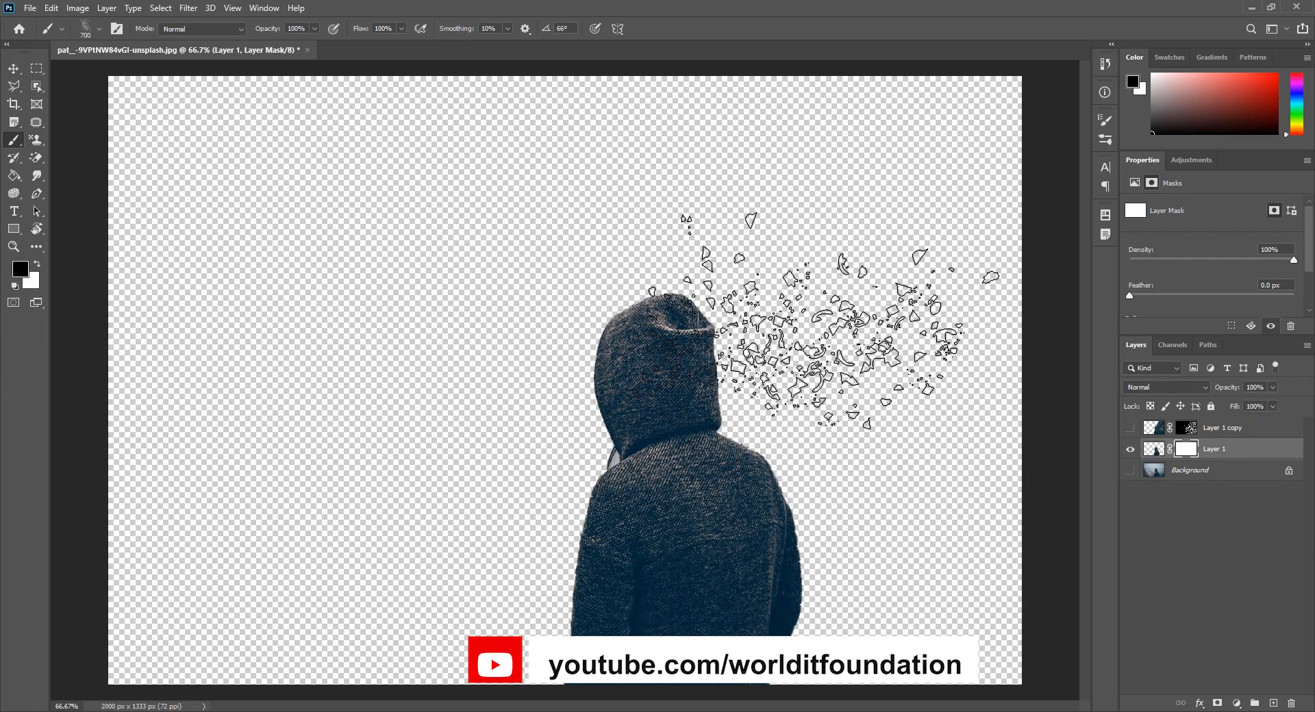
Step: Stamp black shards on Layer 1's mask along the right side of the hood, shoulder and back to break up the figure
{"action": "left_click", "coordinate": [814, 320]}
{"action": "left_click", "coordinate": [820, 447]}
{"action": "left_click", "coordinate": [819, 391]}
{"action": "left_click", "coordinate": [815, 537]}
{"action": "left_click", "coordinate": [781, 566]}
{"action": "left_click", "coordinate": [785, 646]}
{"action": "left_click", "coordinate": [848, 510]}
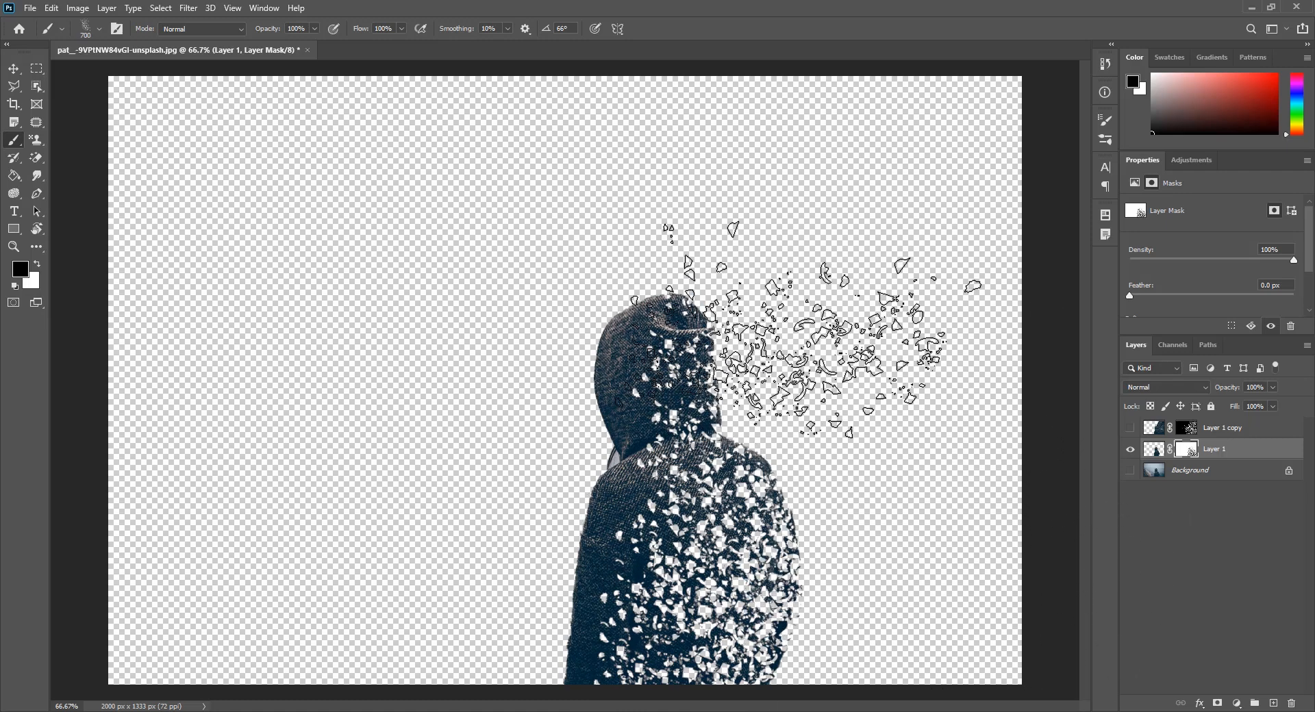
Step: Show Layer 1 copy and the Background layer, and unlock the background
{"action": "left_click", "coordinate": [1130, 428]}
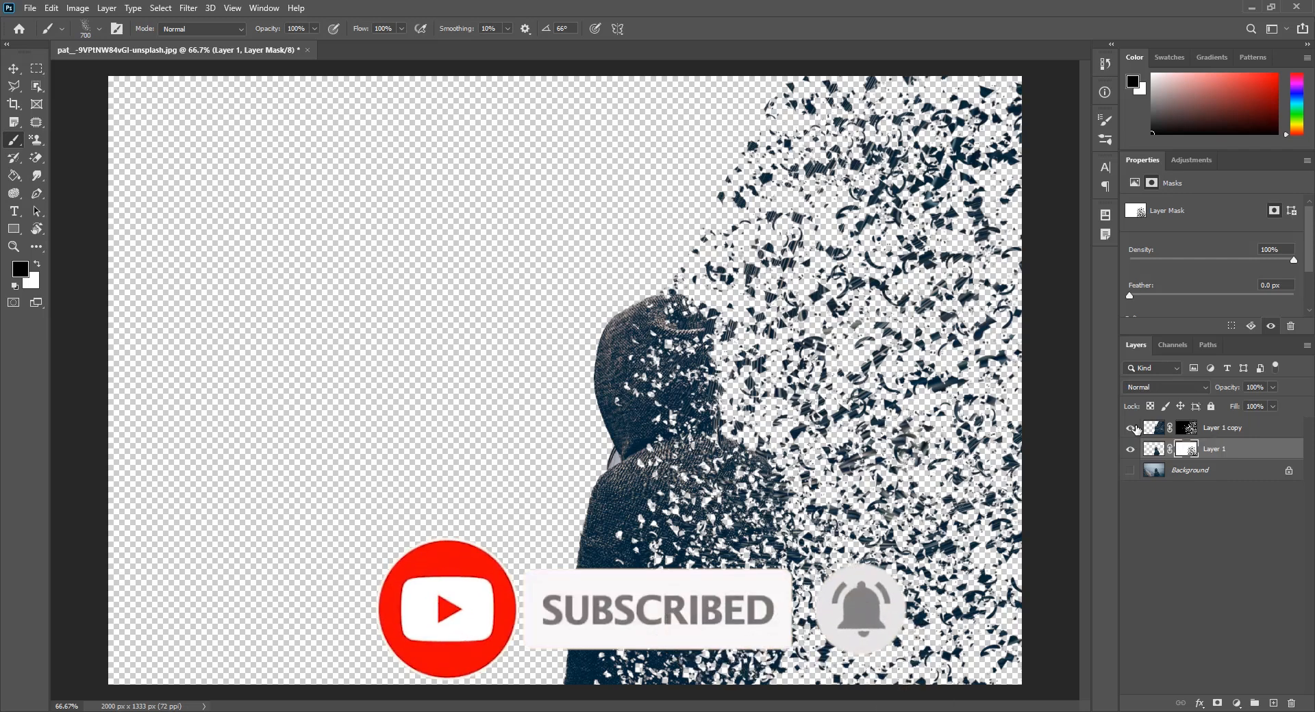
{"action": "left_click", "coordinate": [1131, 470]}
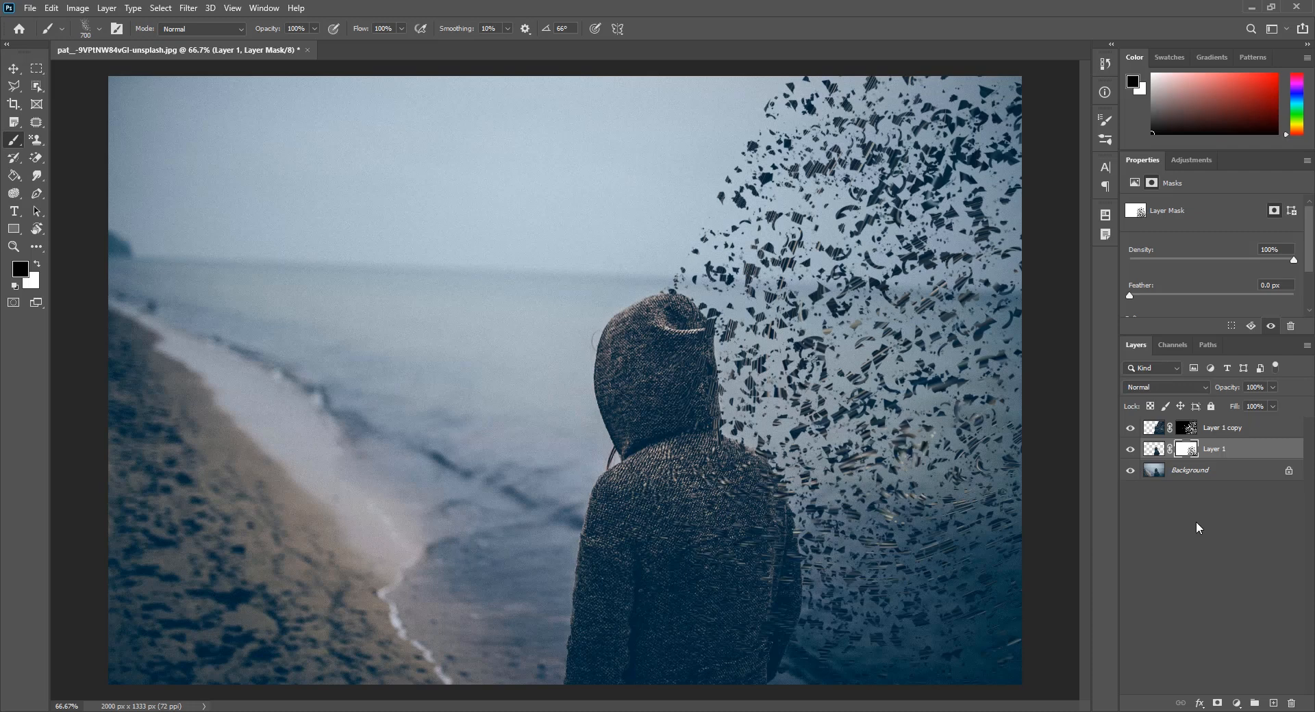
{"action": "left_click", "coordinate": [1290, 473]}
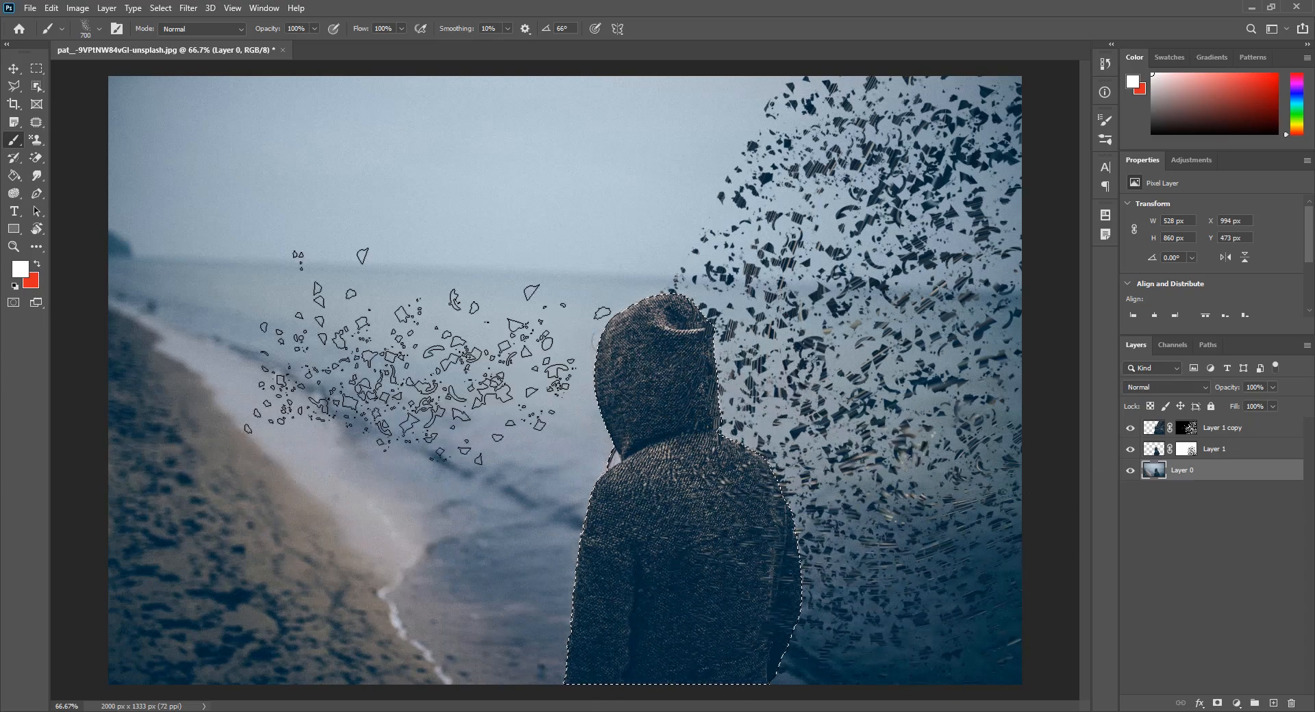
Step: Hide Layer 1 and Layer 1 copy, and expand the selection around the hooded figure by 10 pixels
{"action": "left_click", "coordinate": [1130, 427]}
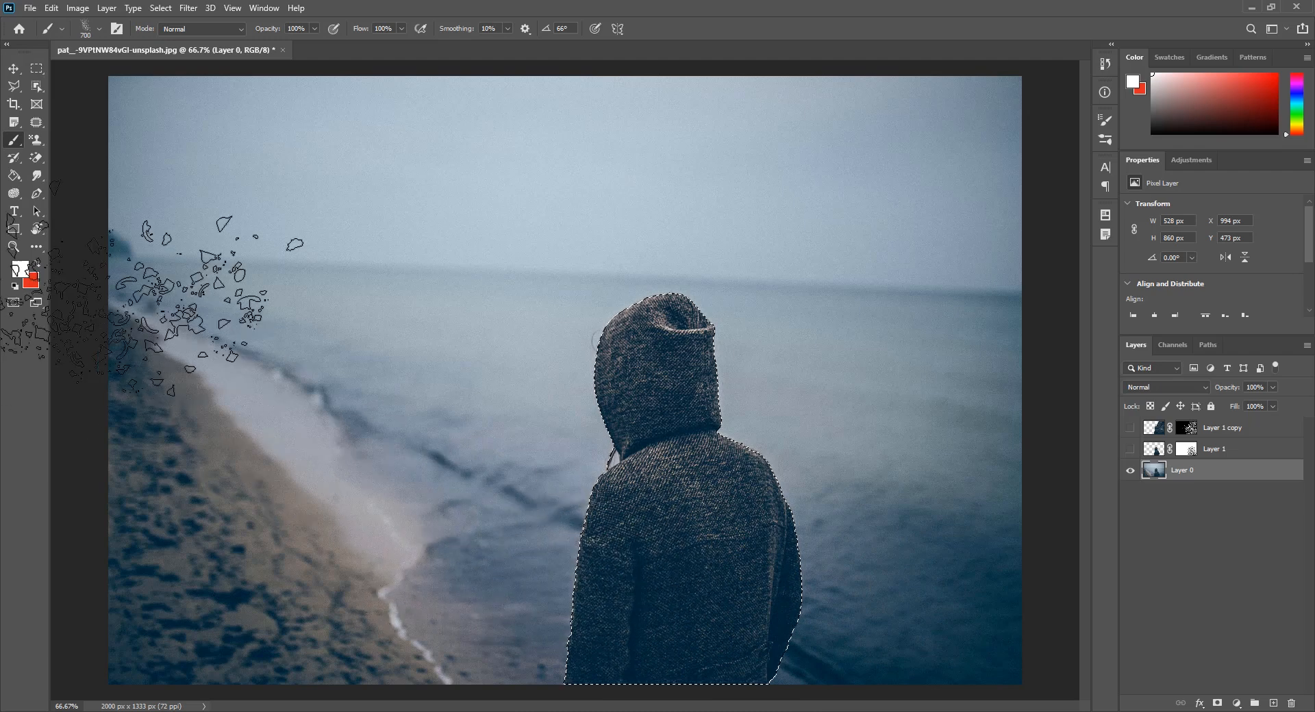
{"action": "left_click", "coordinate": [159, 8]}
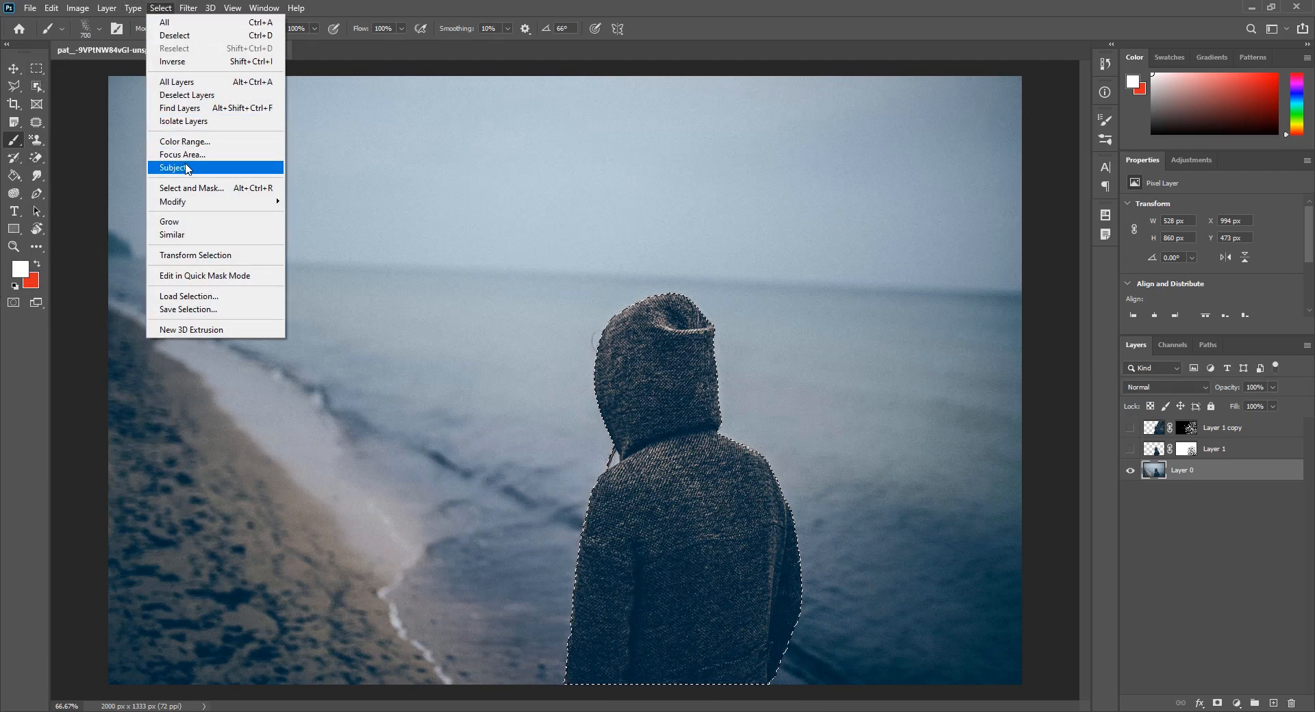
{"action": "mouse_move", "coordinate": [211, 202]}
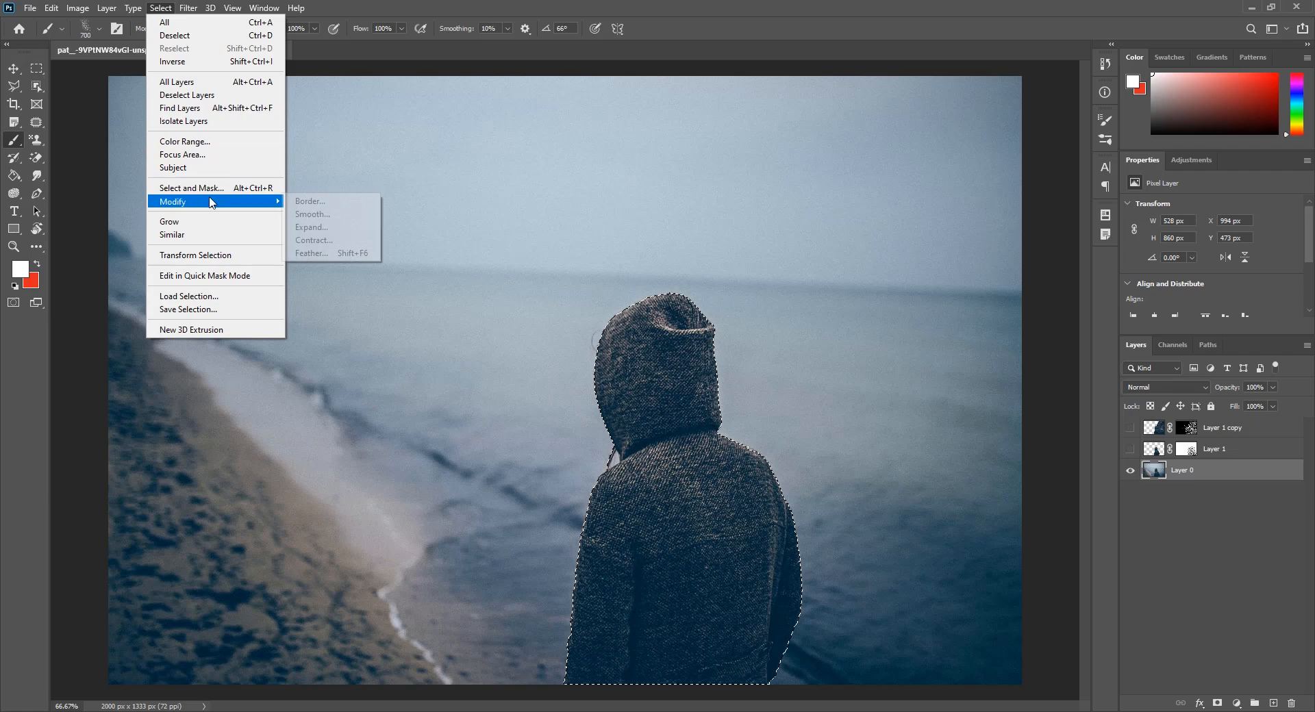
{"action": "left_click", "coordinate": [312, 228]}
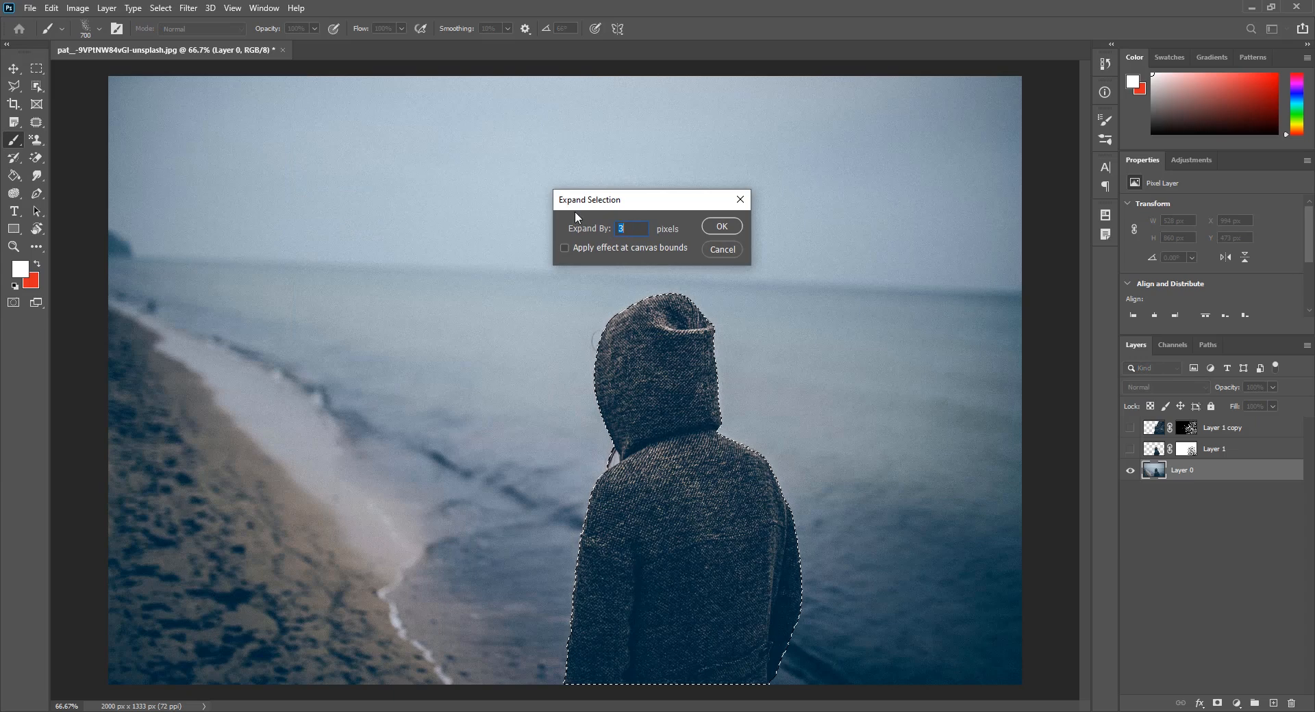
{"action": "type", "text": "10"}
{"action": "left_click", "coordinate": [720, 226]}
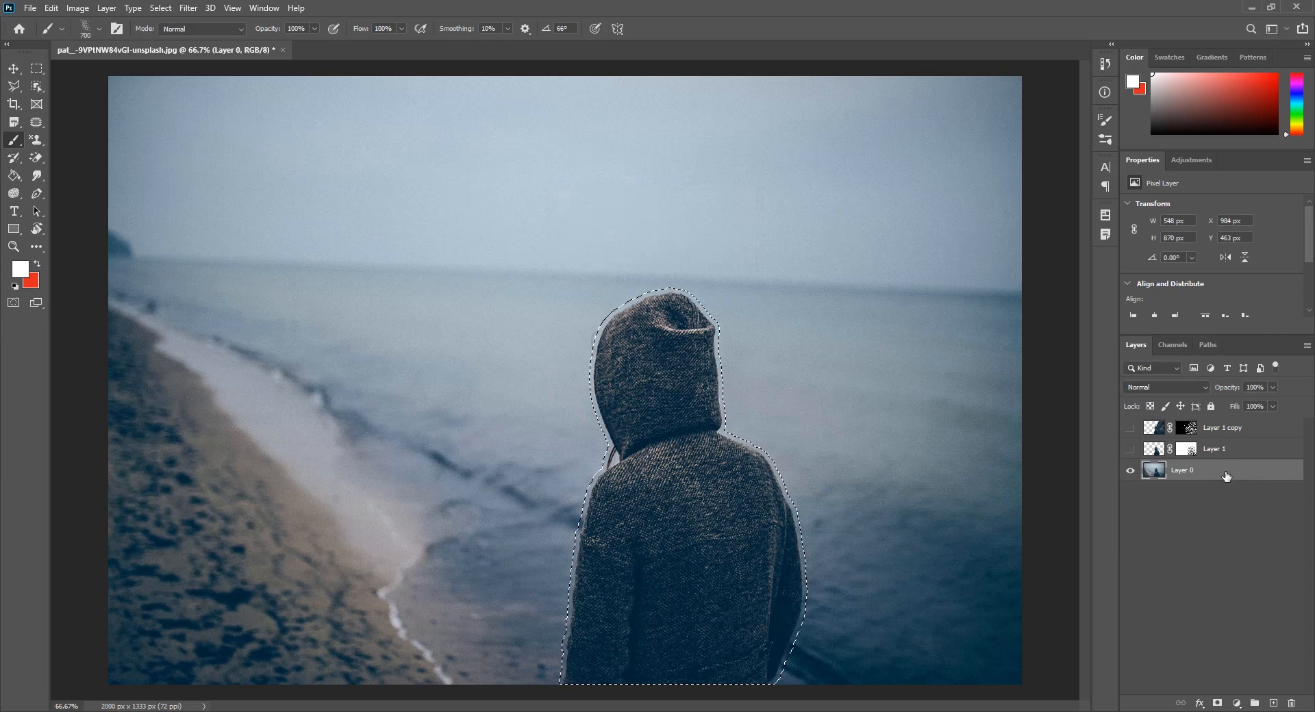
Step: Fill the selected figure on Layer 0 with Content-Aware contents at Normal mode and 100% opacity, and deselect
{"action": "left_click", "coordinate": [36, 68]}
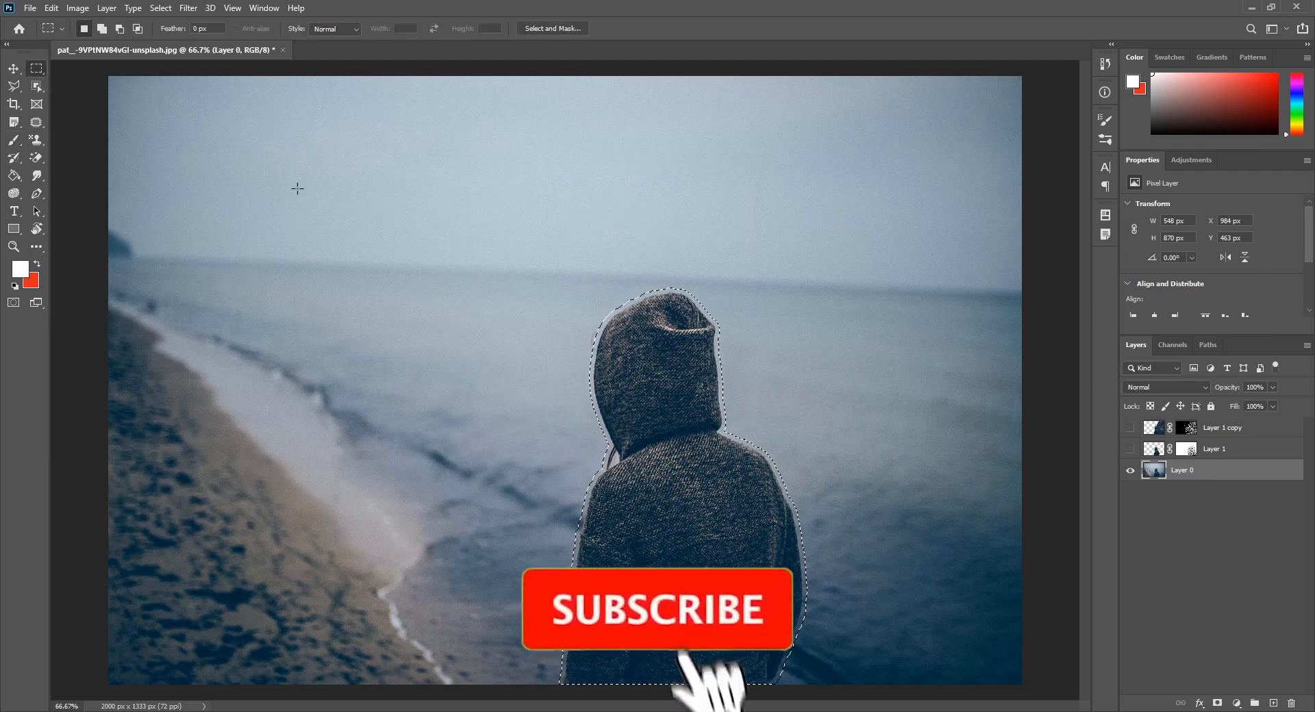
{"action": "right_click", "coordinate": [718, 532]}
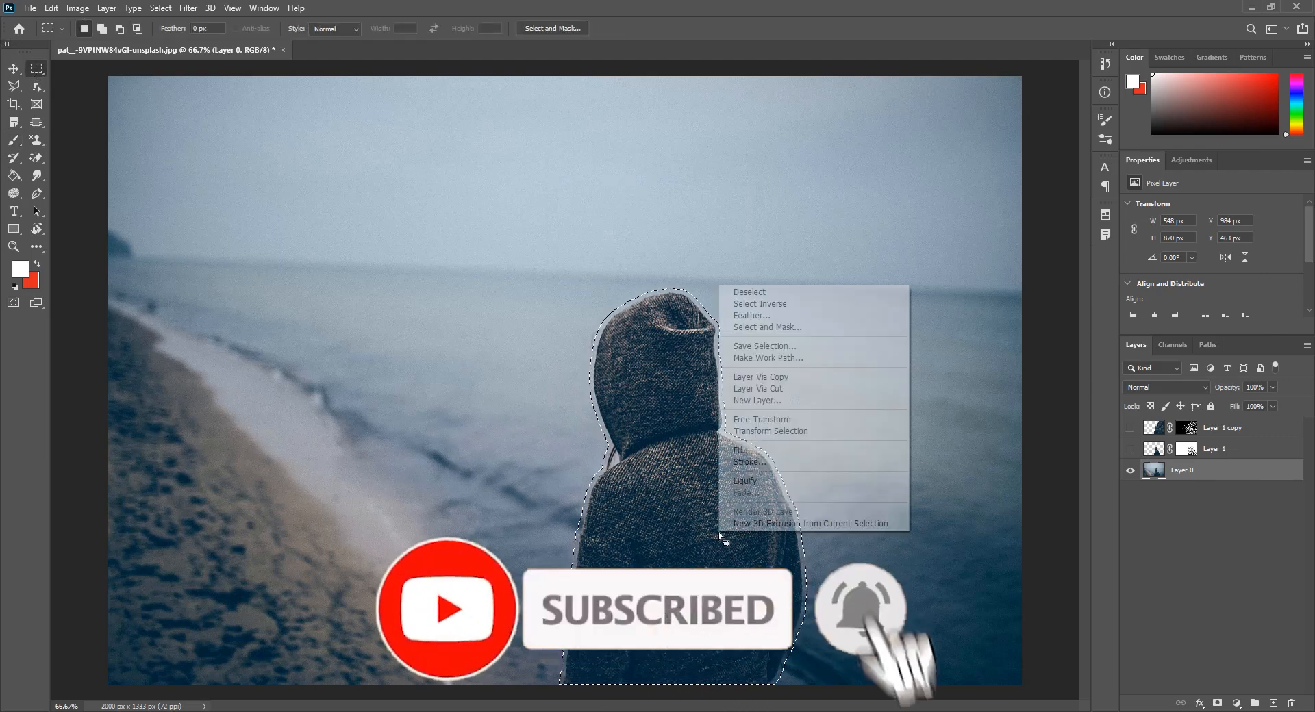
{"action": "left_click", "coordinate": [740, 450]}
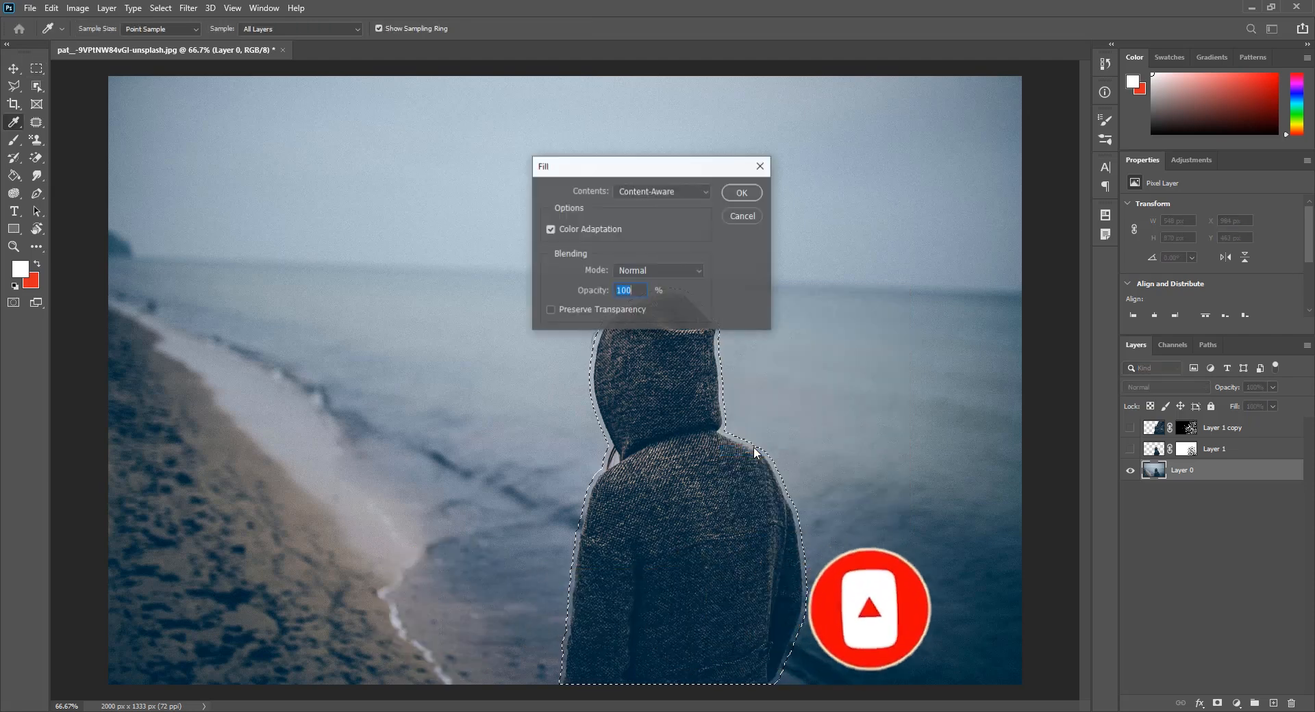
{"action": "left_click", "coordinate": [686, 190]}
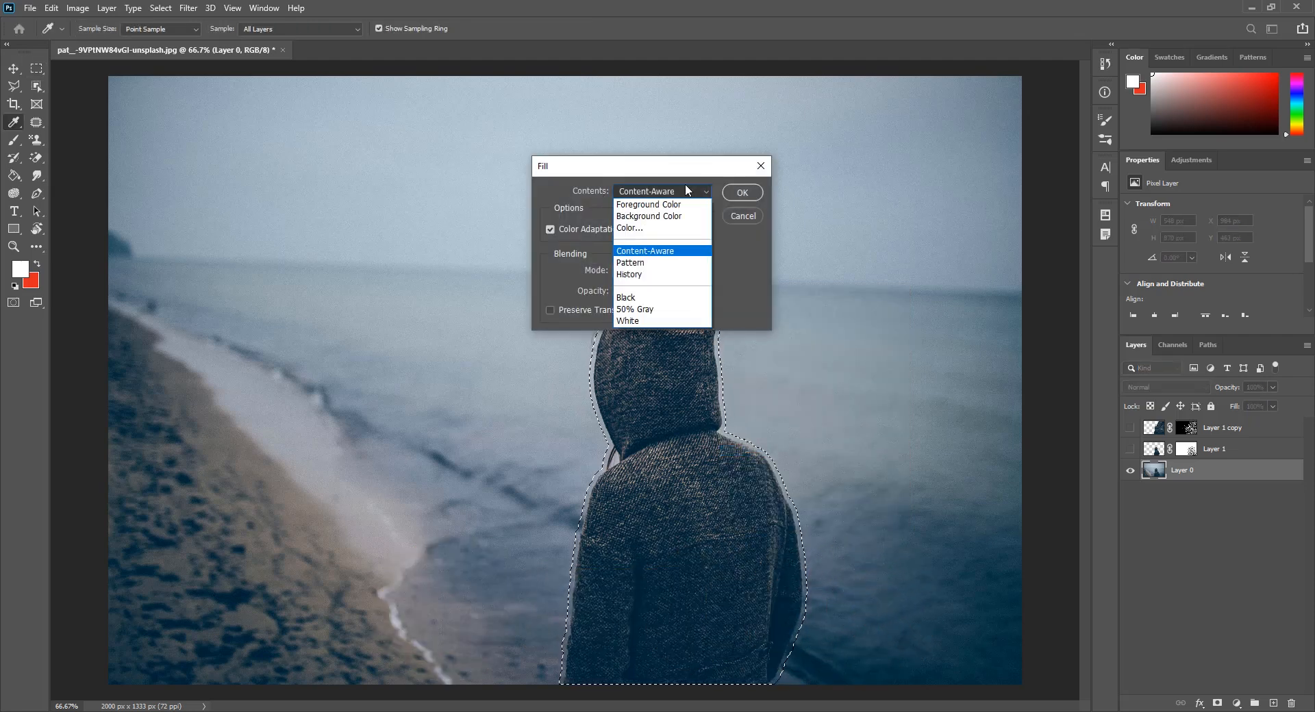
{"action": "left_click", "coordinate": [686, 190]}
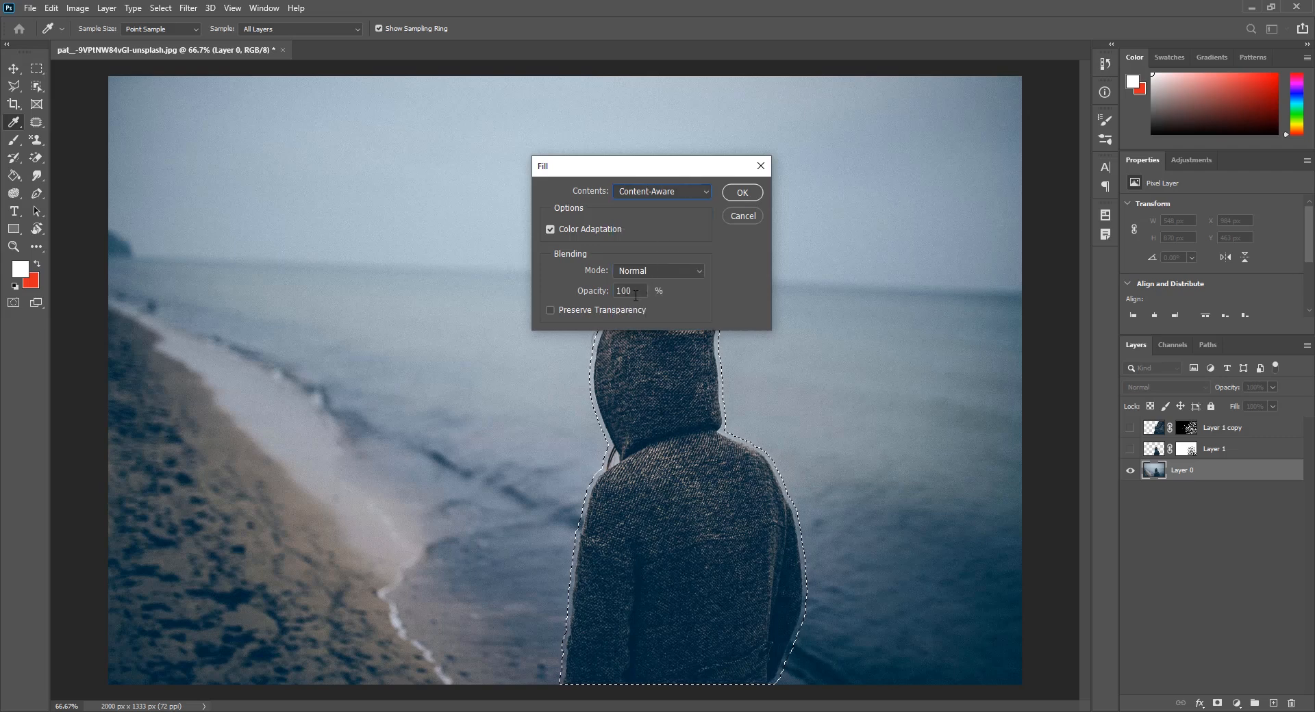
{"action": "left_click", "coordinate": [741, 193]}
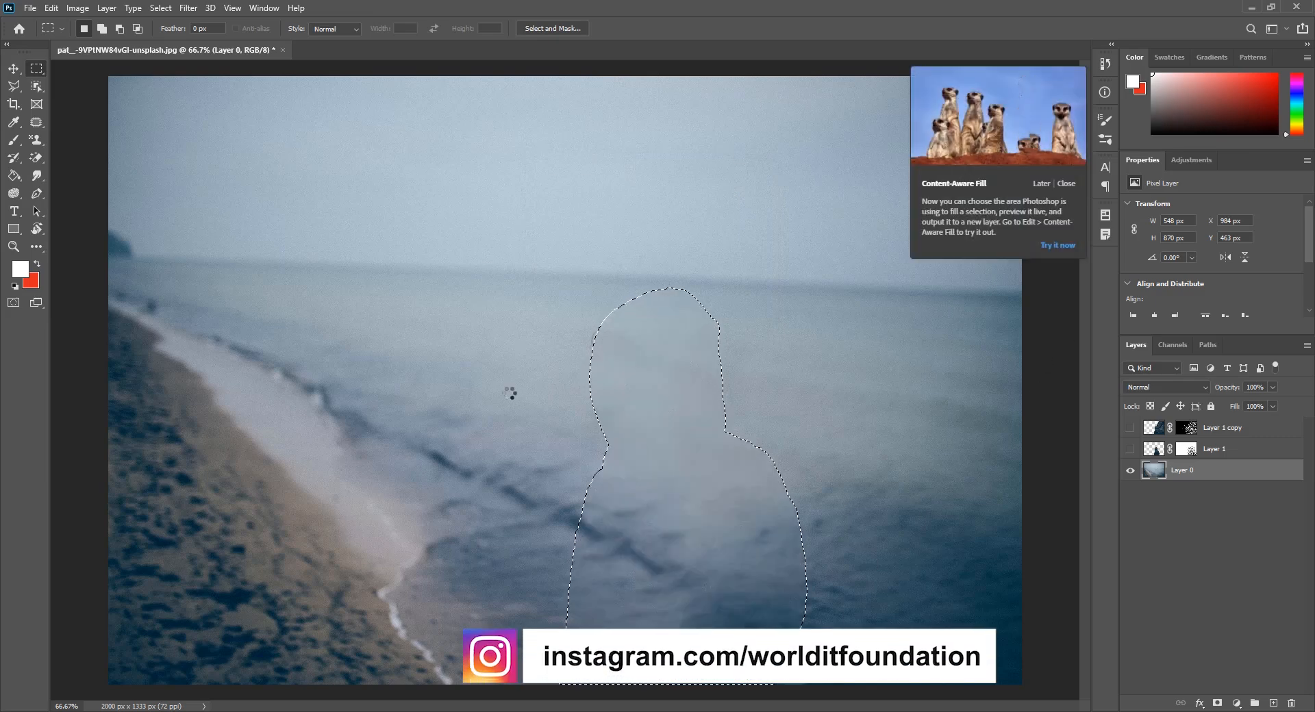
{"action": "key", "text": "ctrl+d"}
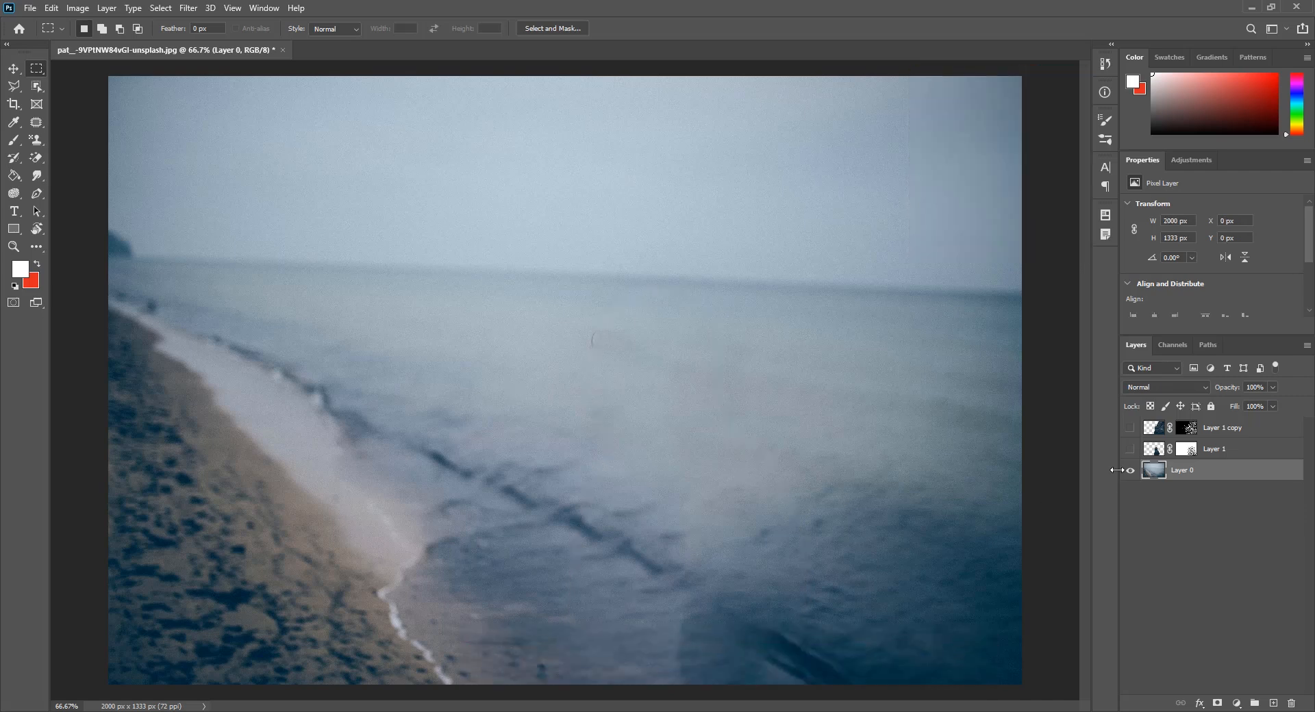
Step: Show Layer 1 and Layer 1 copy over the filled background, and switch to the Move tool
{"action": "left_click", "coordinate": [1130, 427]}
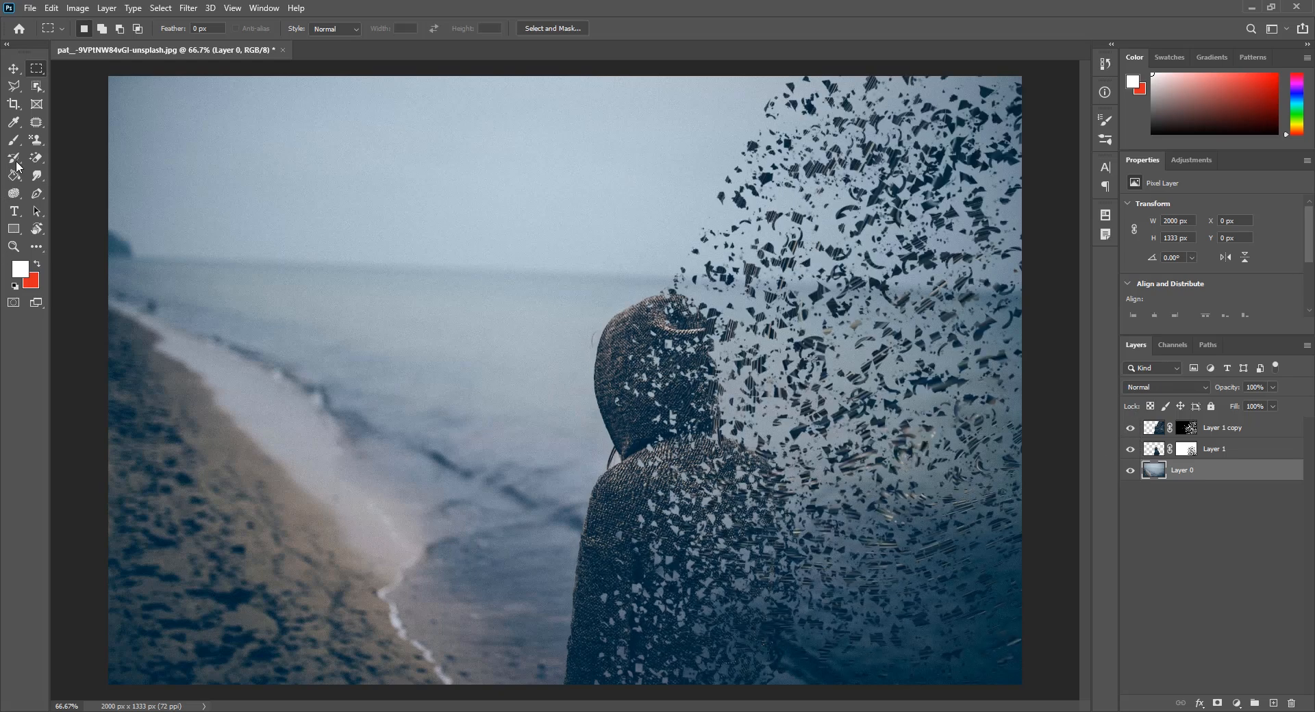
{"action": "left_click", "coordinate": [13, 69]}
{"action": "scroll", "coordinate": [765, 267], "scroll_direction": "down", "scroll_amount": 2}
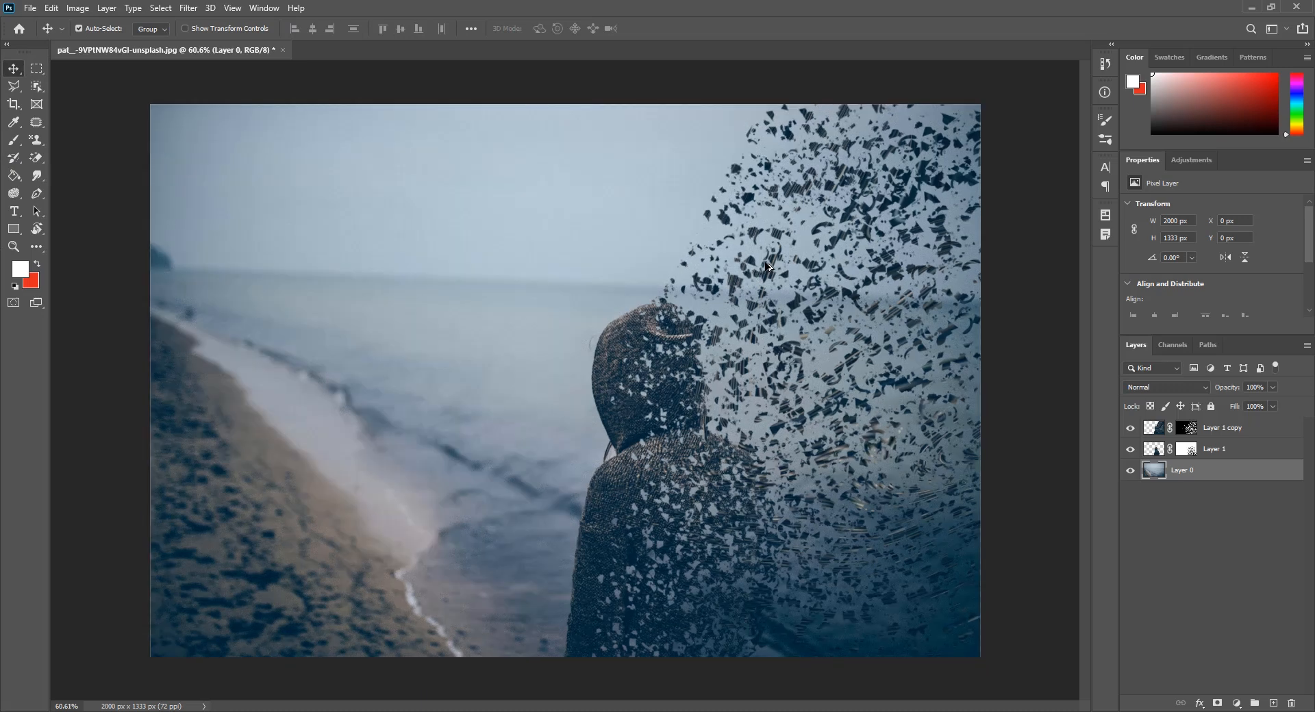